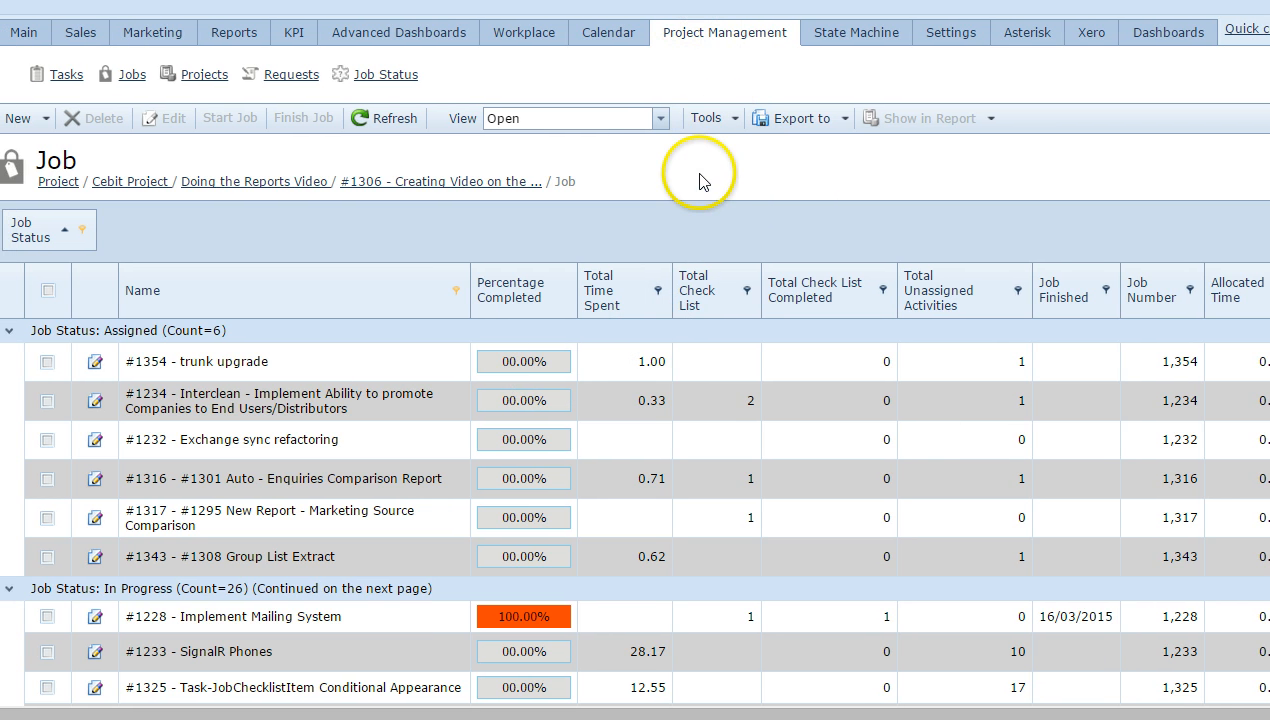
Check the available job list views, keep Open selected, and look over the jobs grouped by status.
{"action": "left_click", "coordinate": [660, 118]}
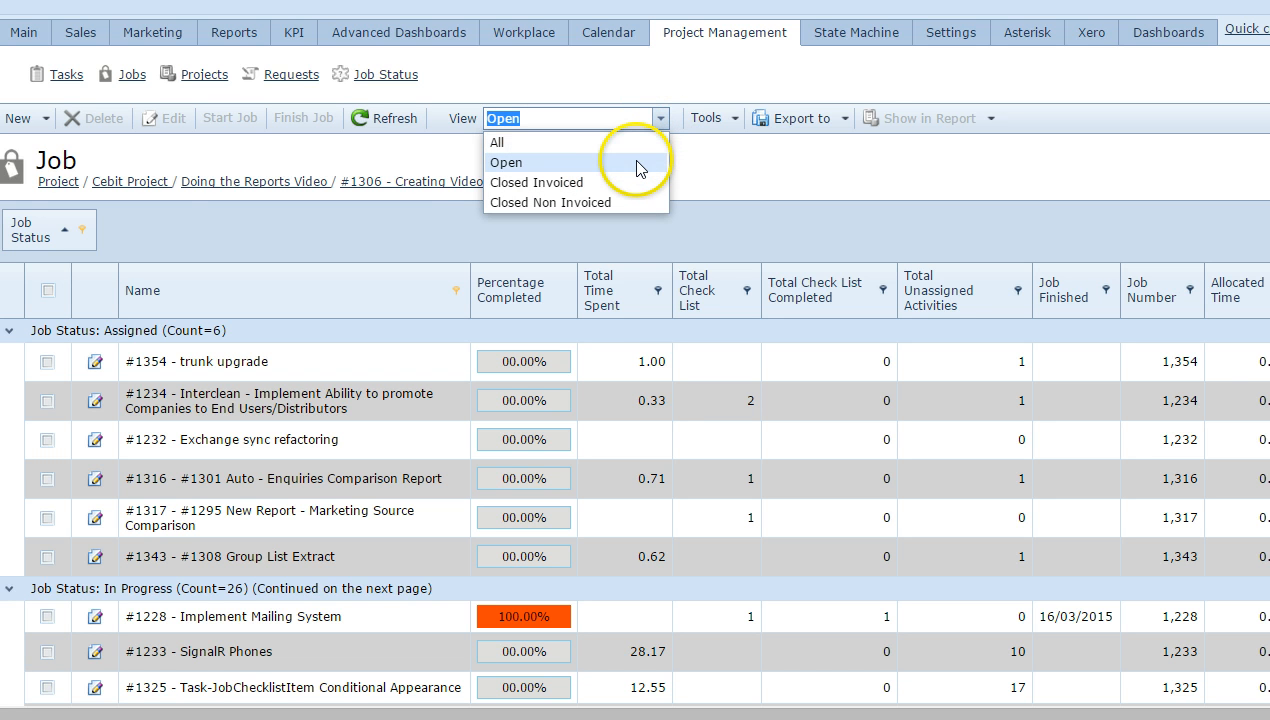
{"action": "left_click", "coordinate": [790, 178]}
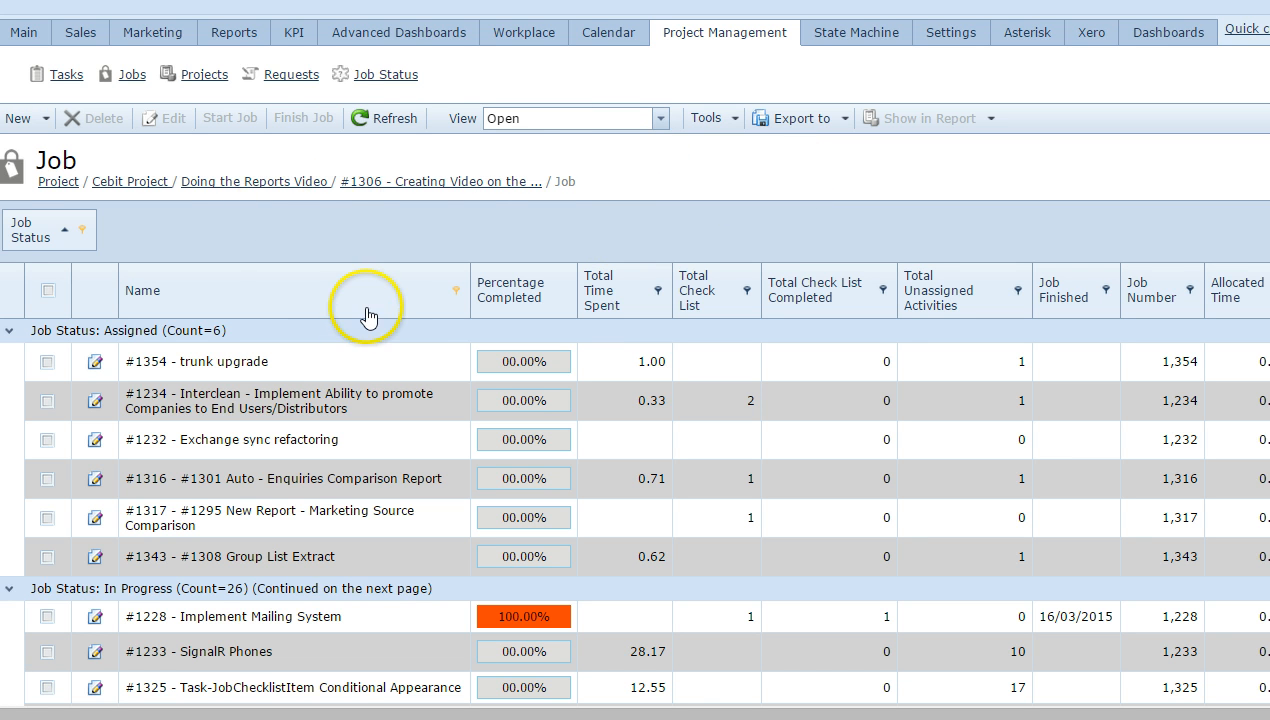
{"action": "scroll", "coordinate": [366, 310], "scroll_direction": "down", "scroll_amount": 1}
{"action": "scroll", "coordinate": [363, 303], "scroll_direction": "up", "scroll_amount": 1}
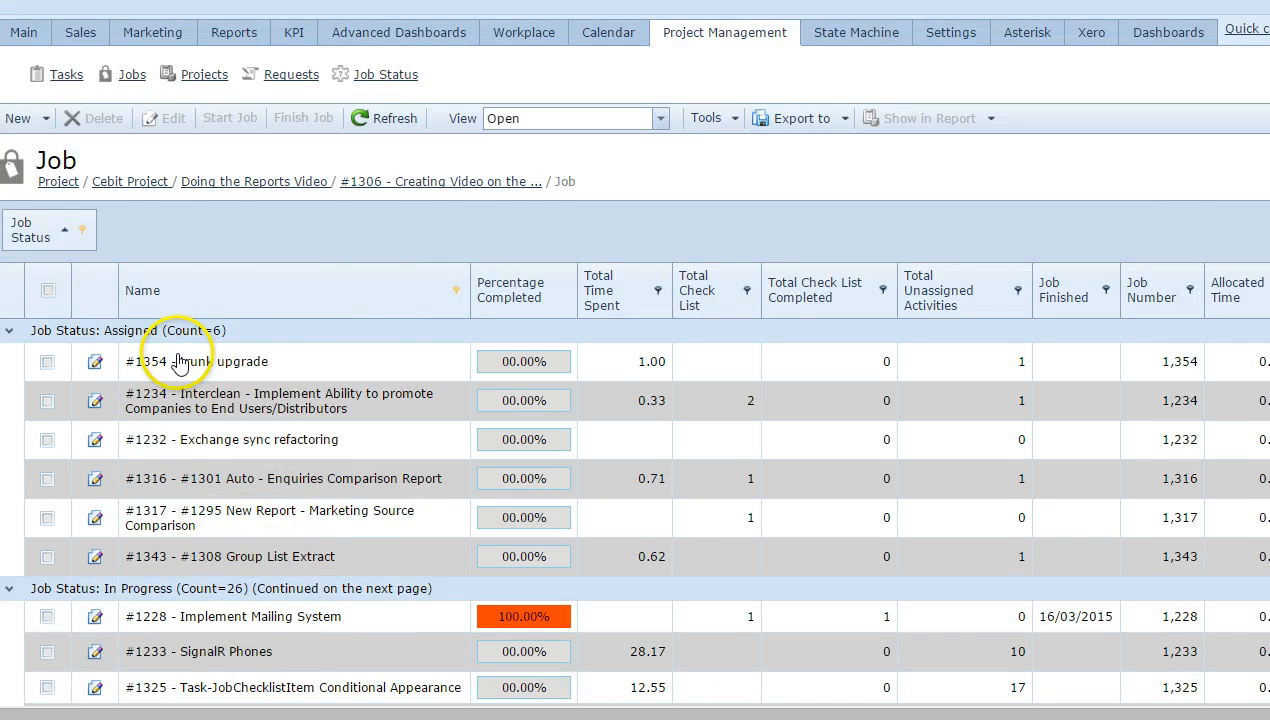
{"action": "scroll", "coordinate": [178, 360], "scroll_direction": "down", "scroll_amount": 2}
{"action": "scroll", "coordinate": [176, 350], "scroll_direction": "up", "scroll_amount": 2}
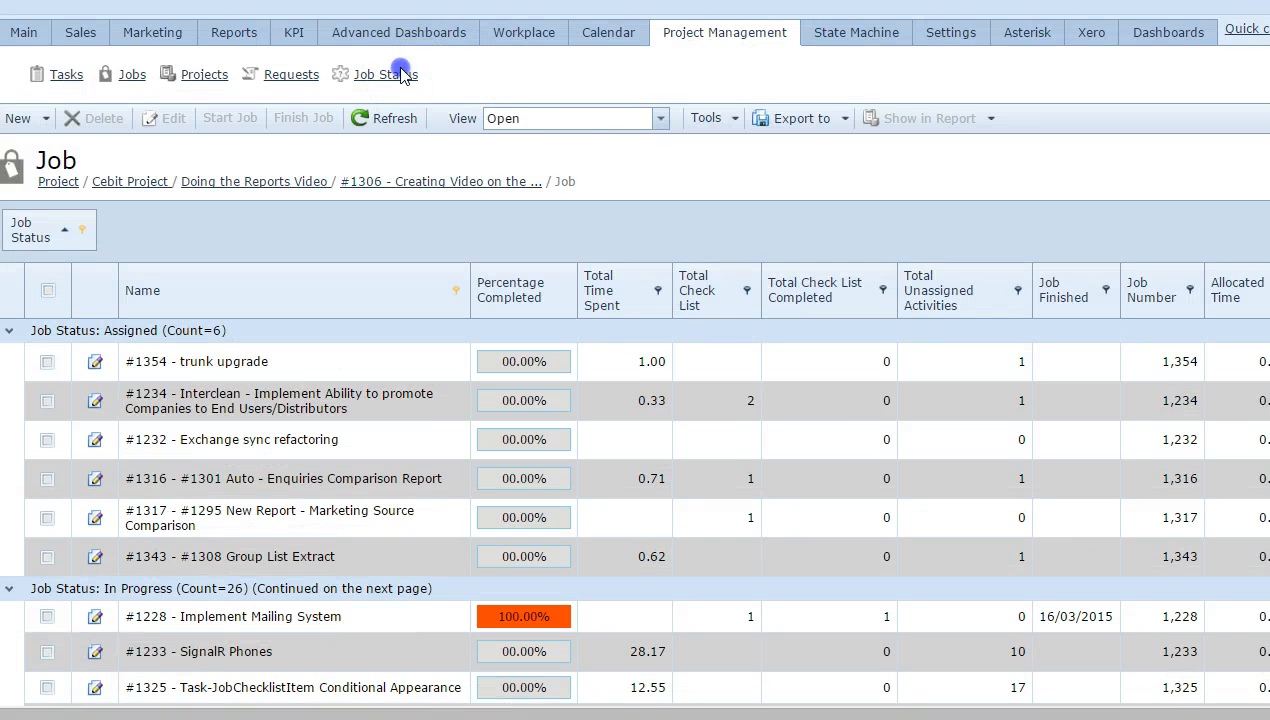
Open the Job Status list and move the Order column in front of Status Type.
{"action": "left_click", "coordinate": [389, 78]}
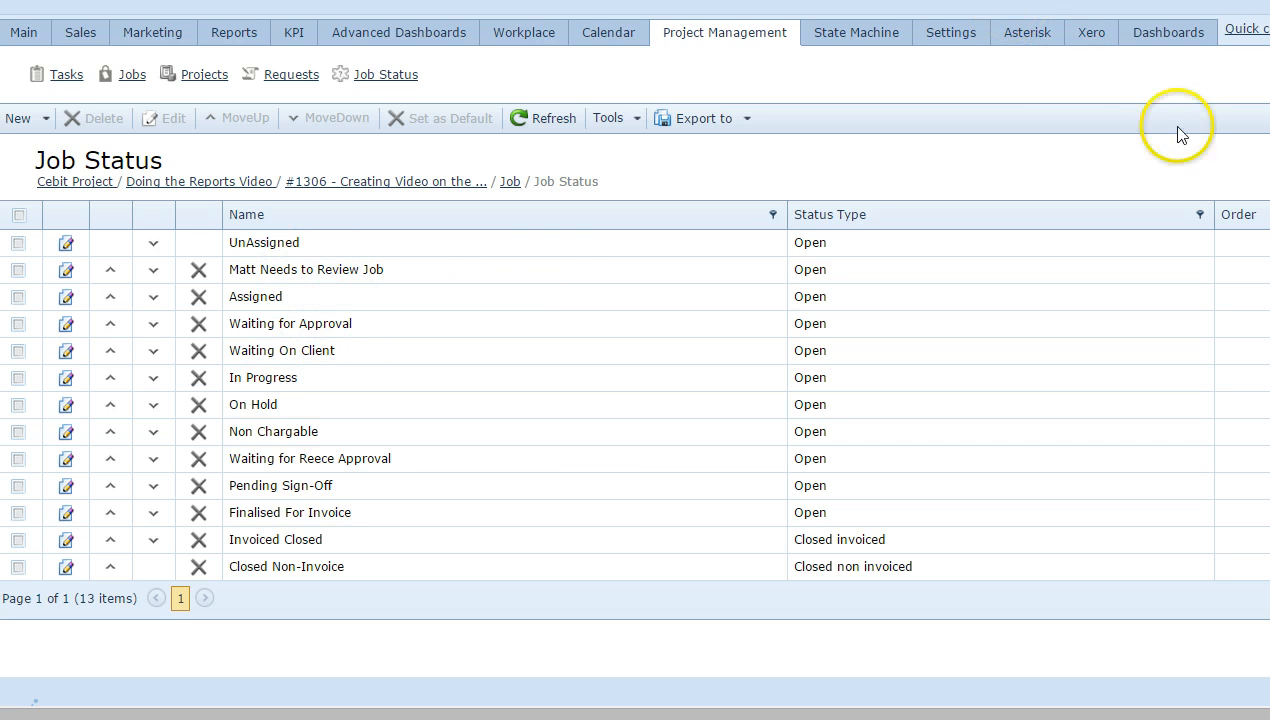
{"action": "left_click_drag", "start_coordinate": [1238, 214], "coordinate": [808, 221]}
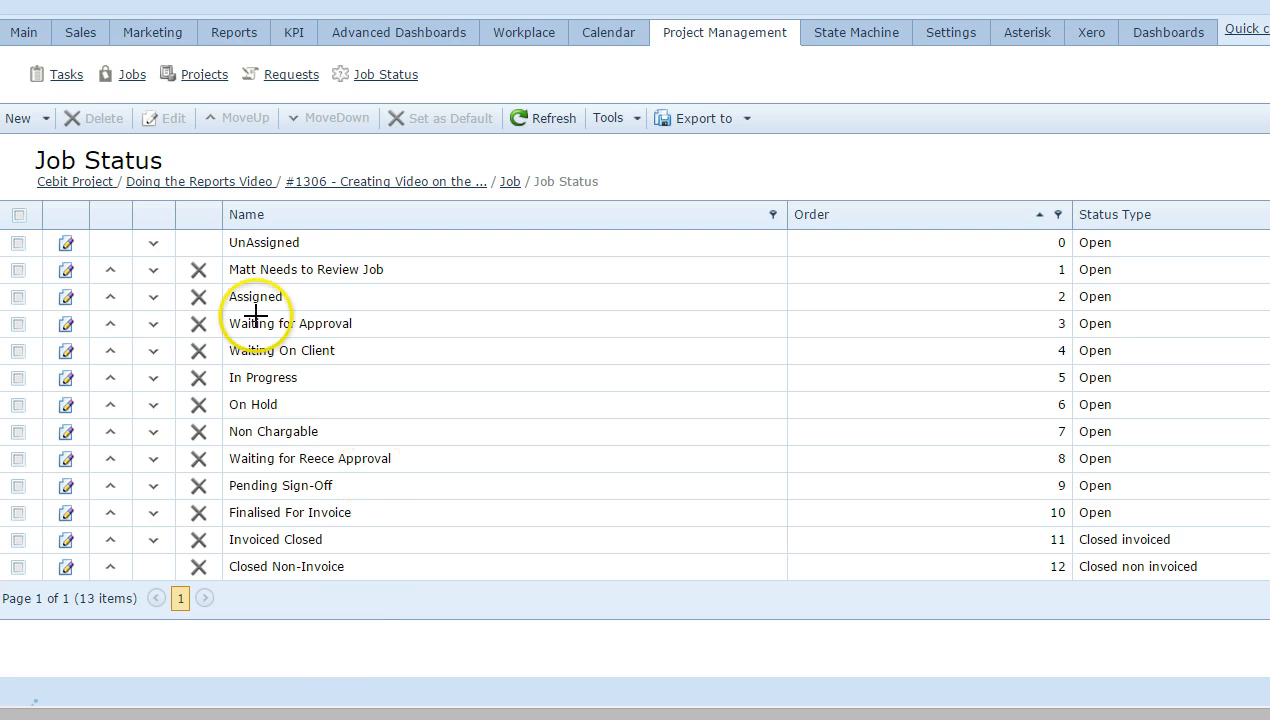
Examine the order and status type of the UnAssigned, Assigned, In Progress, Invoiced Closed and Closed Non-Invoice statuses.
{"action": "left_click_drag", "start_coordinate": [220, 254], "coordinate": [324, 270]}
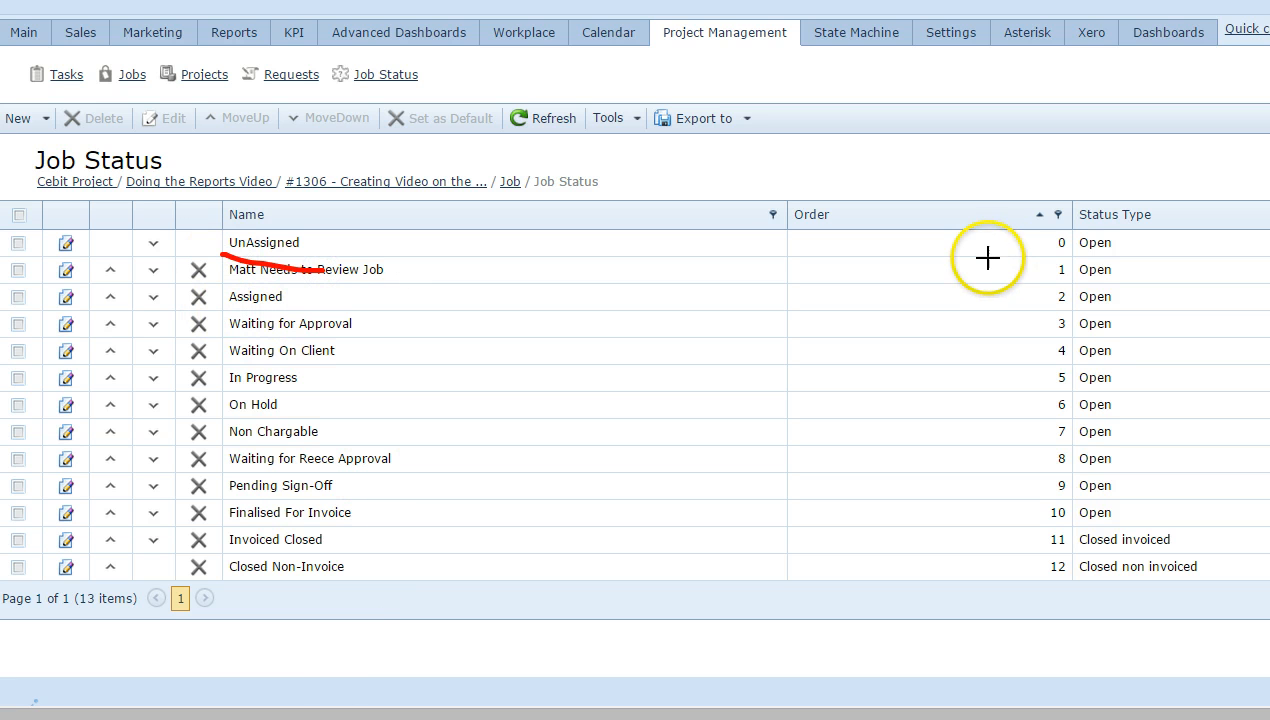
{"action": "left_click_drag", "start_coordinate": [988, 256], "coordinate": [1177, 265]}
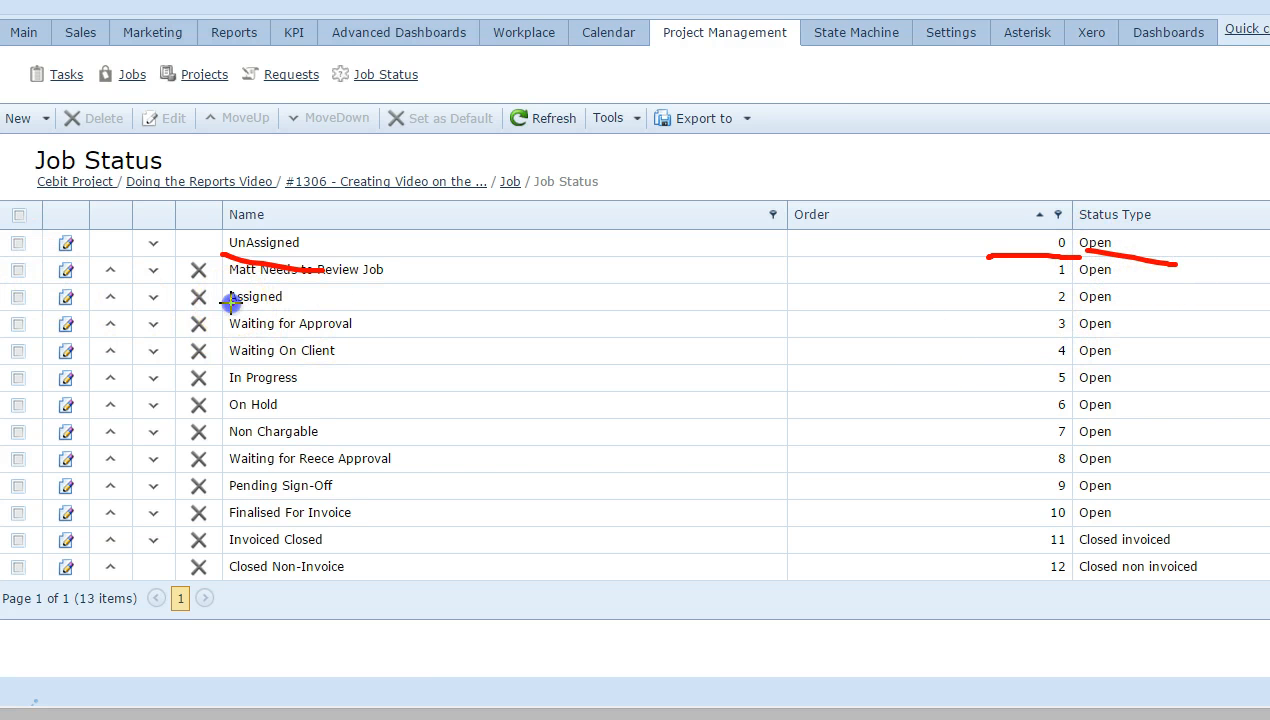
{"action": "left_click_drag", "start_coordinate": [229, 305], "coordinate": [266, 306]}
{"action": "left_click_drag", "start_coordinate": [1018, 304], "coordinate": [1110, 302]}
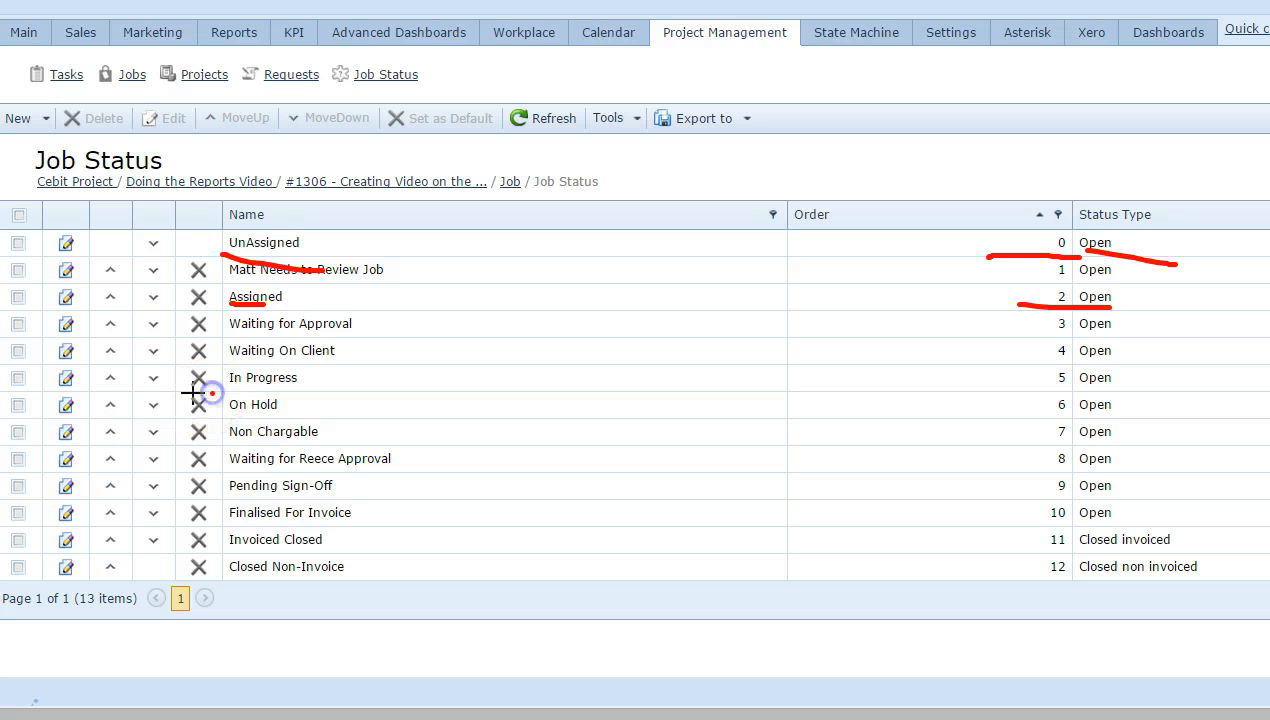
{"action": "left_click_drag", "start_coordinate": [155, 391], "coordinate": [312, 396]}
{"action": "left_click_drag", "start_coordinate": [1030, 393], "coordinate": [1135, 400]}
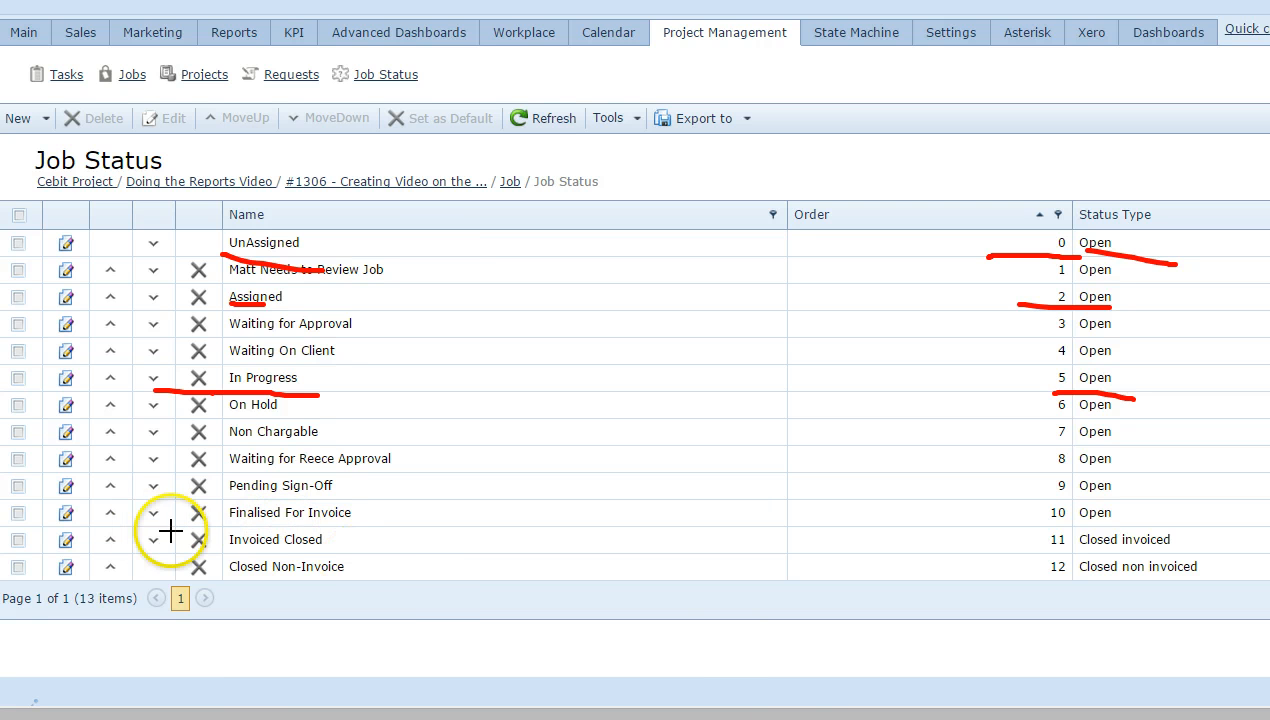
{"action": "left_click_drag", "start_coordinate": [201, 548], "coordinate": [360, 547]}
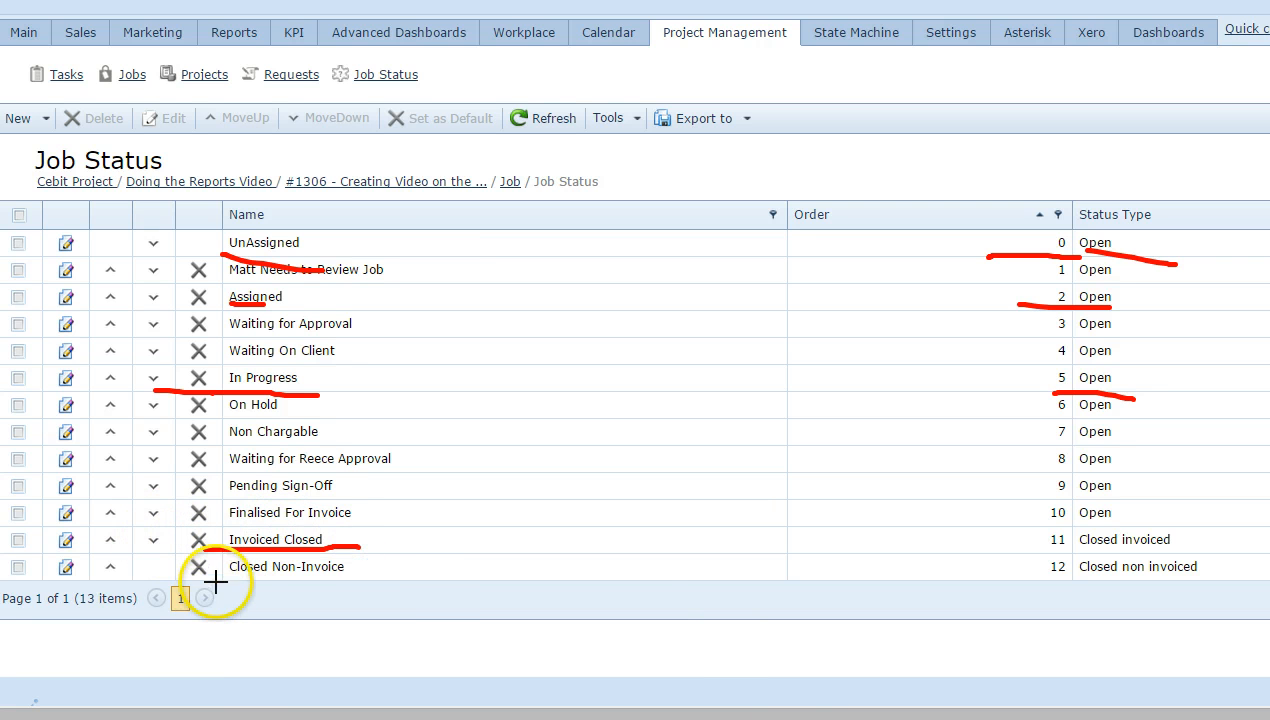
{"action": "left_click_drag", "start_coordinate": [218, 578], "coordinate": [355, 574]}
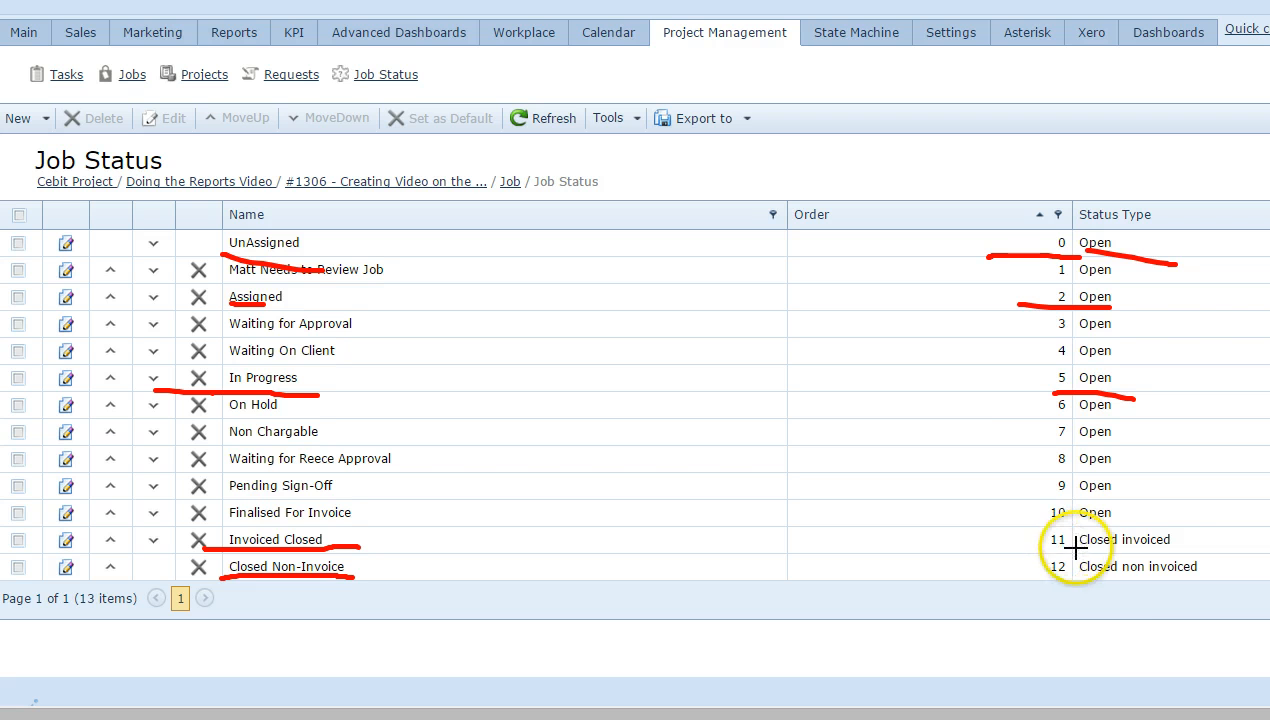
{"action": "left_click_drag", "start_coordinate": [1076, 549], "coordinate": [1236, 548]}
{"action": "left_click_drag", "start_coordinate": [1099, 585], "coordinate": [1203, 578]}
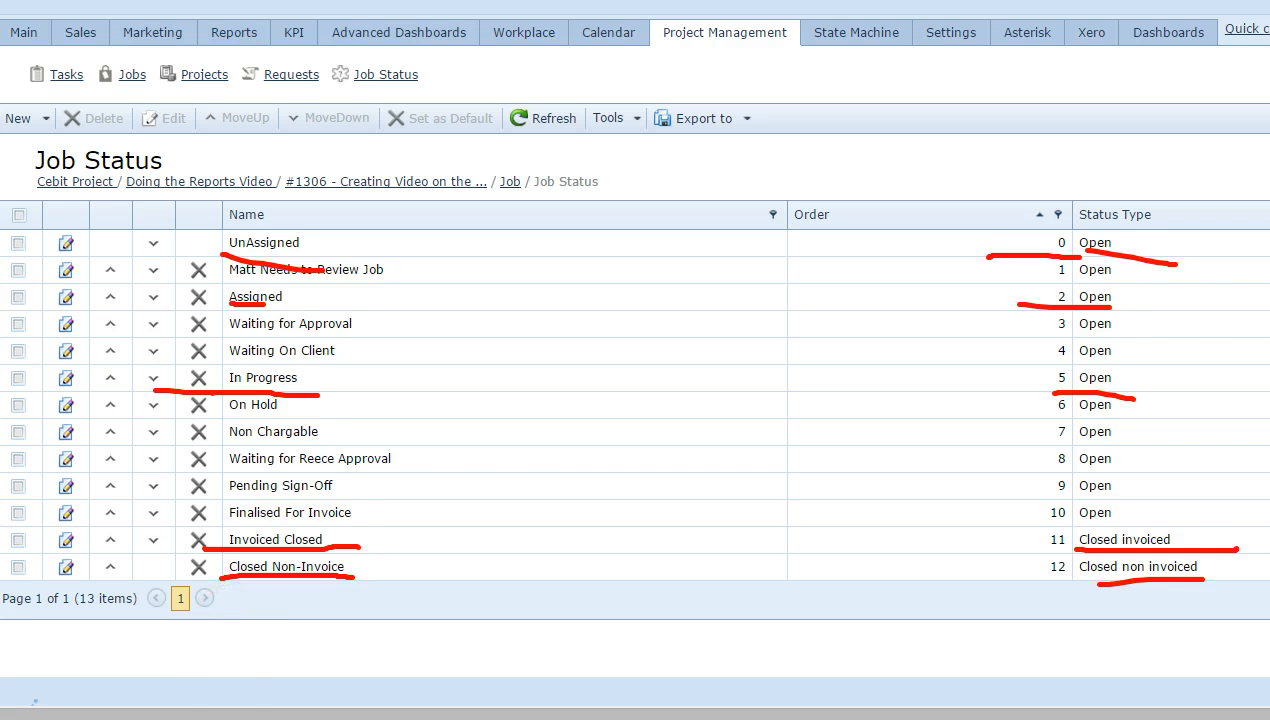
{"action": "key", "text": "Escape"}
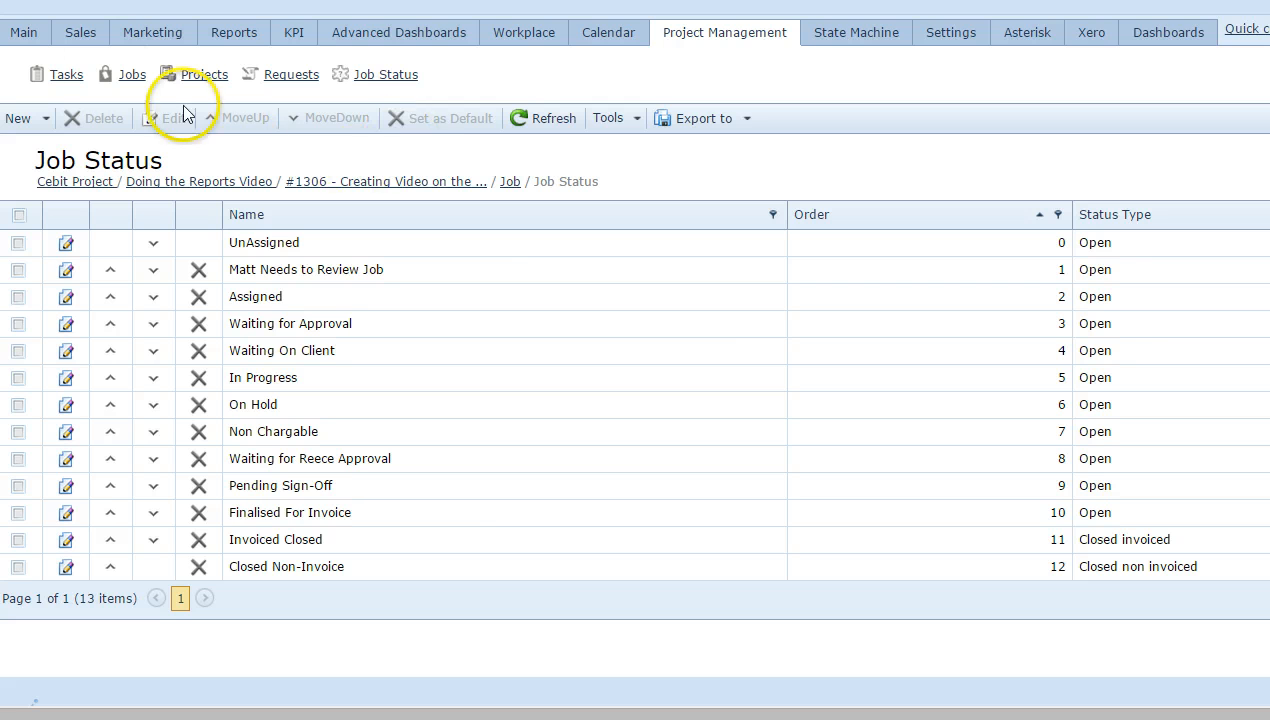
Return to the job list and filter its Job Status column to show only In Progress jobs.
{"action": "left_click", "coordinate": [129, 80]}
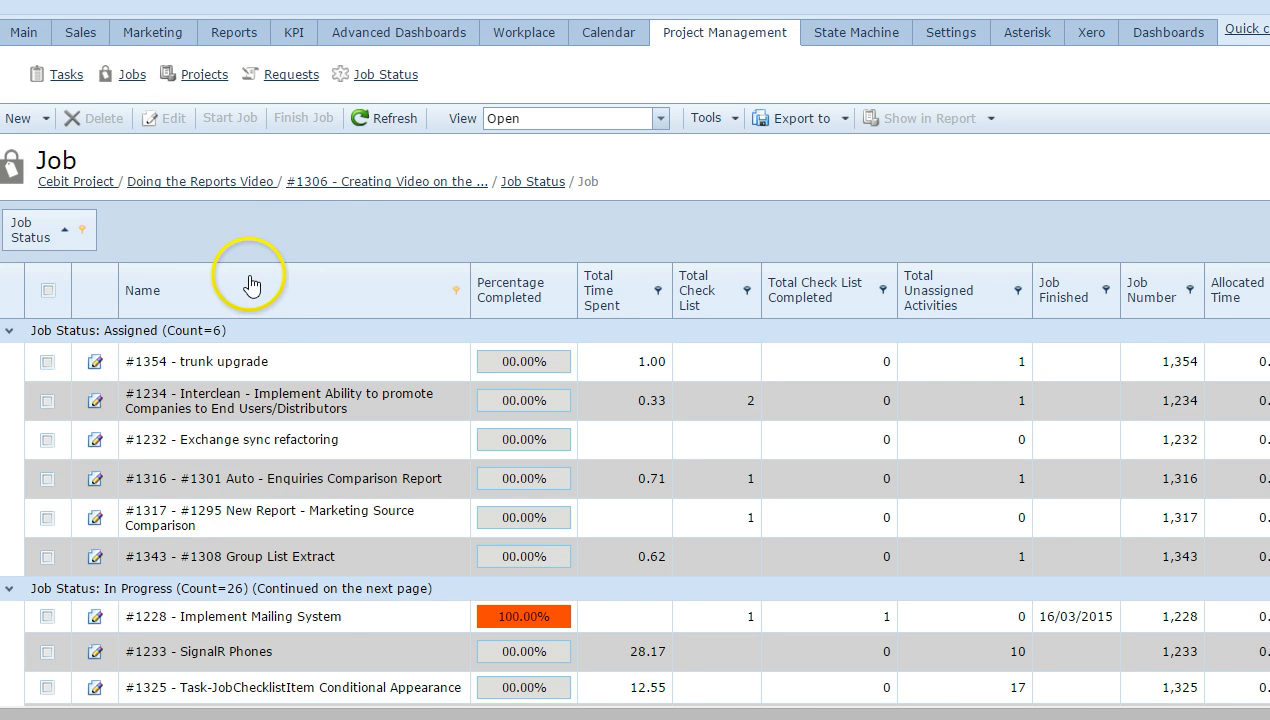
{"action": "left_click", "coordinate": [83, 231]}
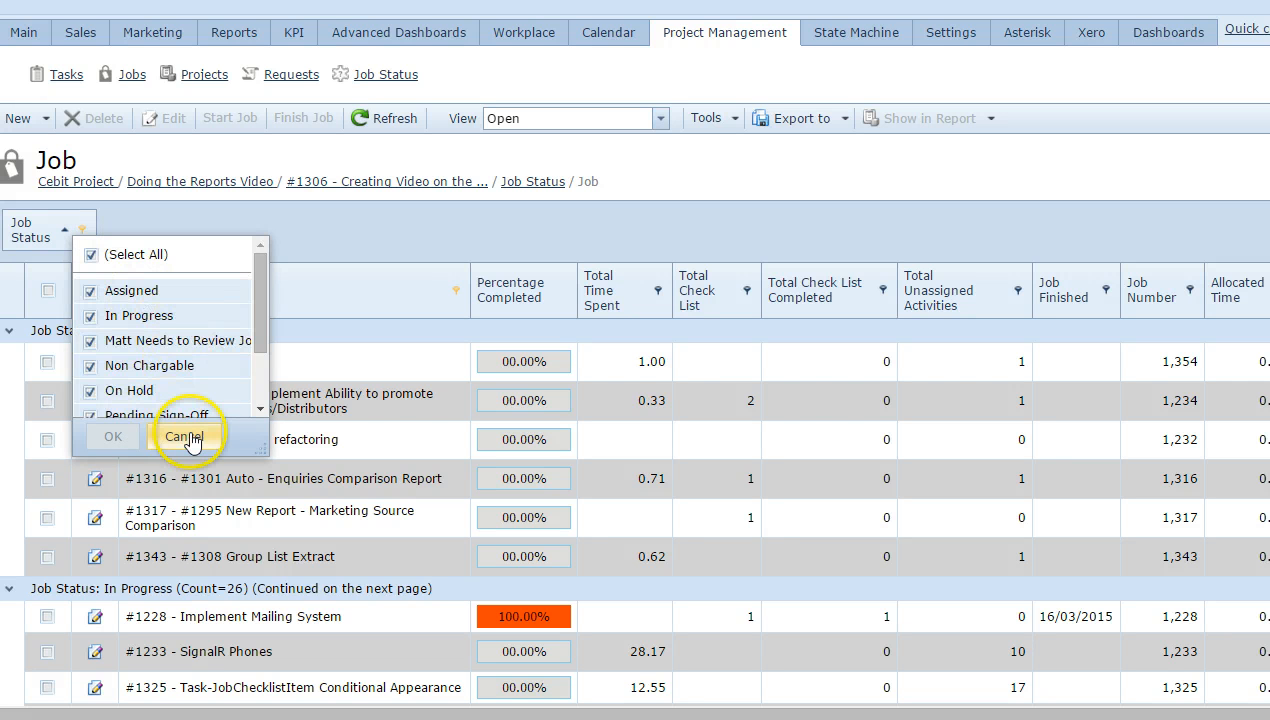
{"action": "left_click", "coordinate": [91, 255]}
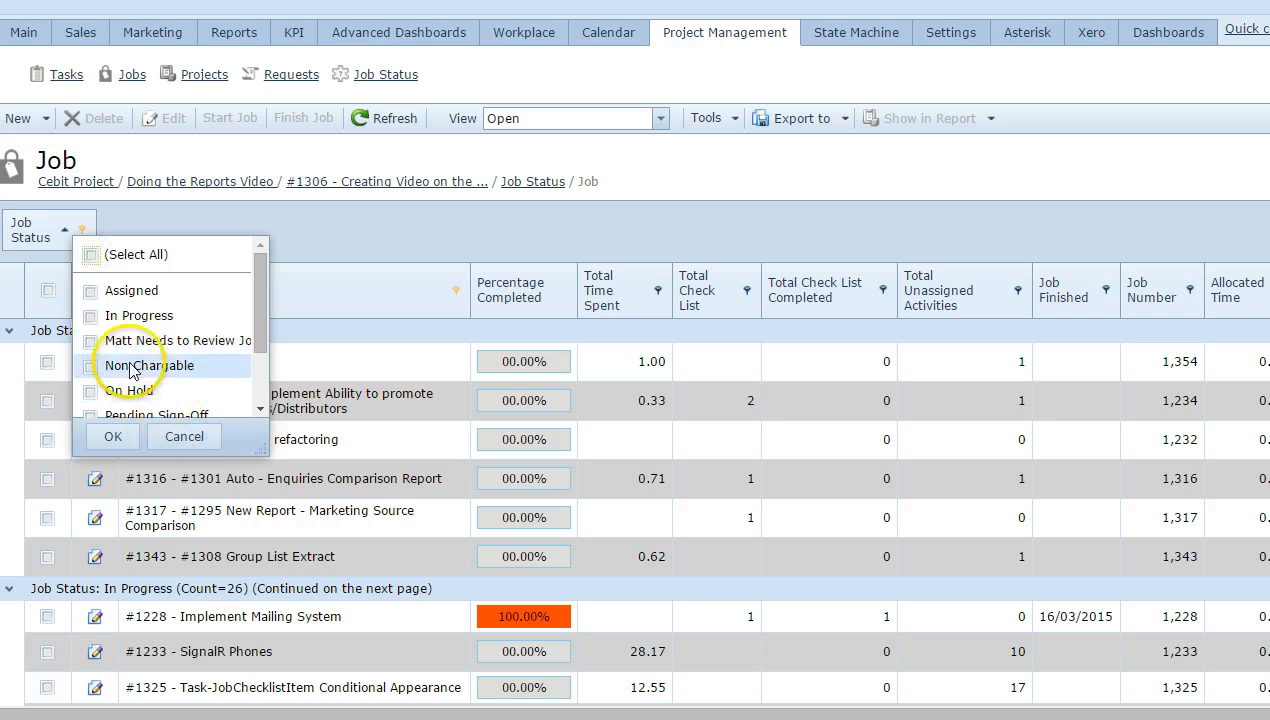
{"action": "left_click", "coordinate": [92, 316]}
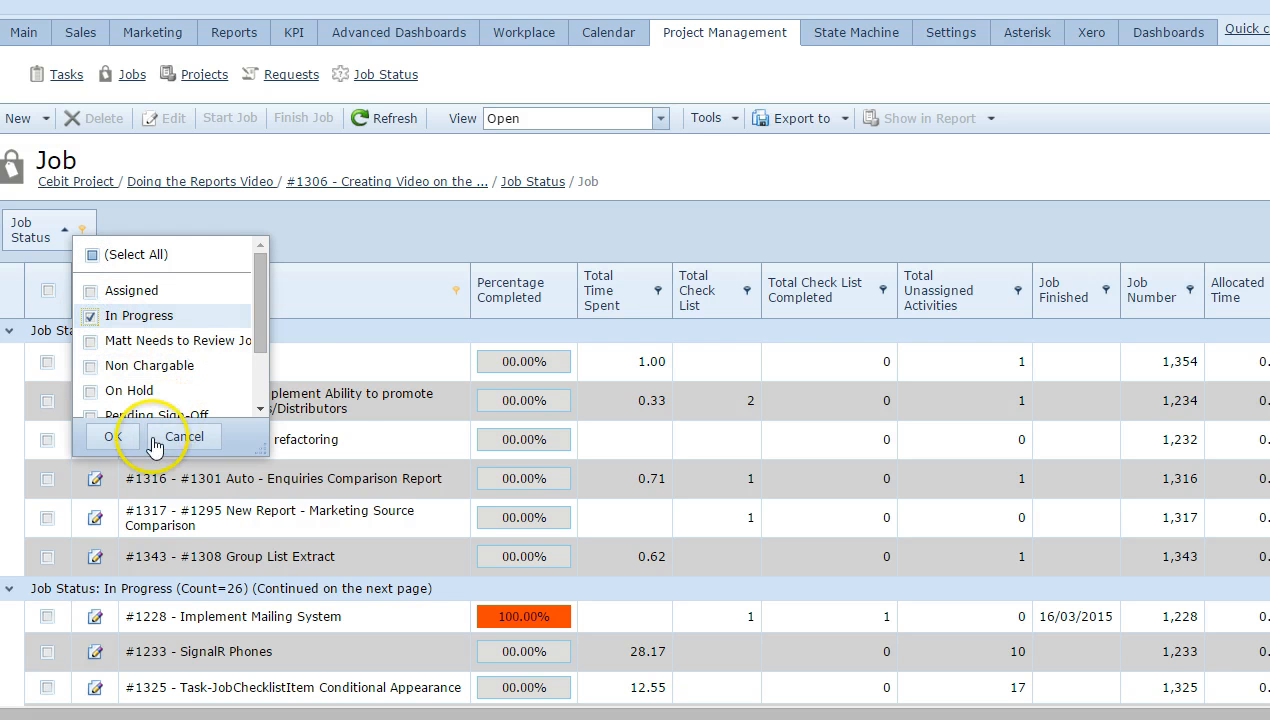
{"action": "left_click", "coordinate": [113, 436]}
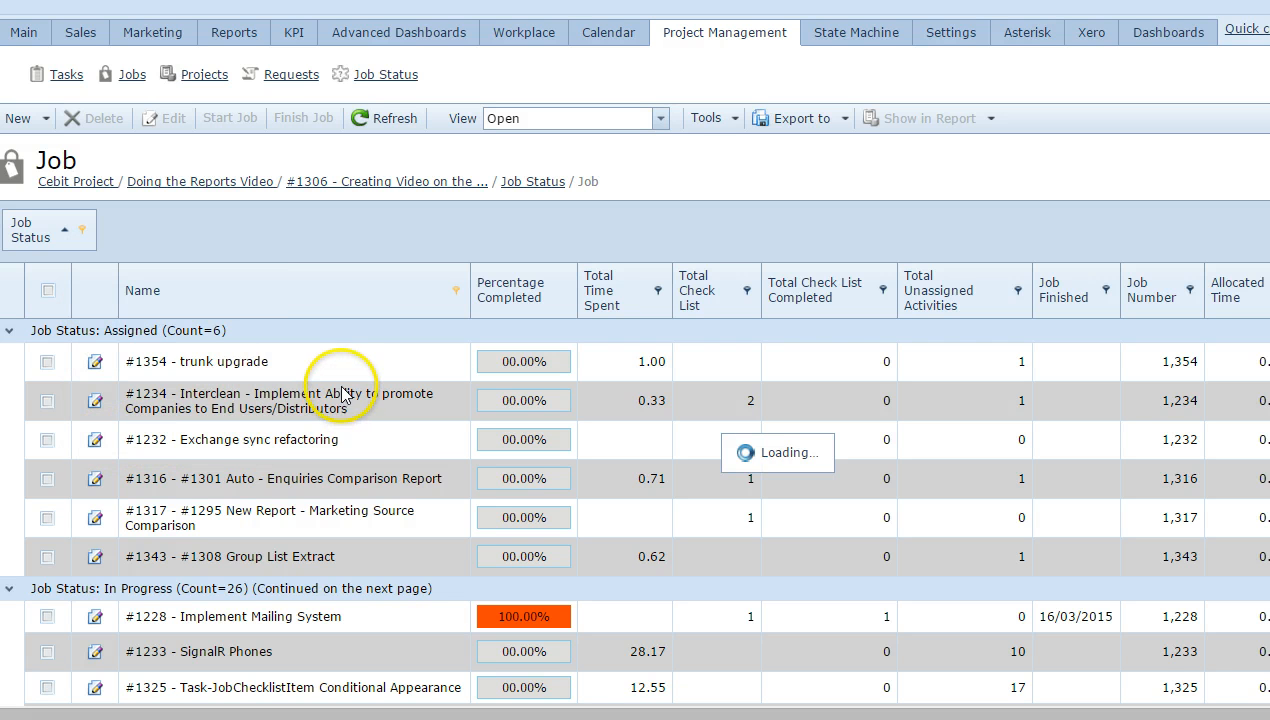
Compare the total checklist items, completed items and percentage completed of the Implement Mailing System job.
{"action": "scroll", "coordinate": [346, 353], "scroll_direction": "down", "scroll_amount": 1}
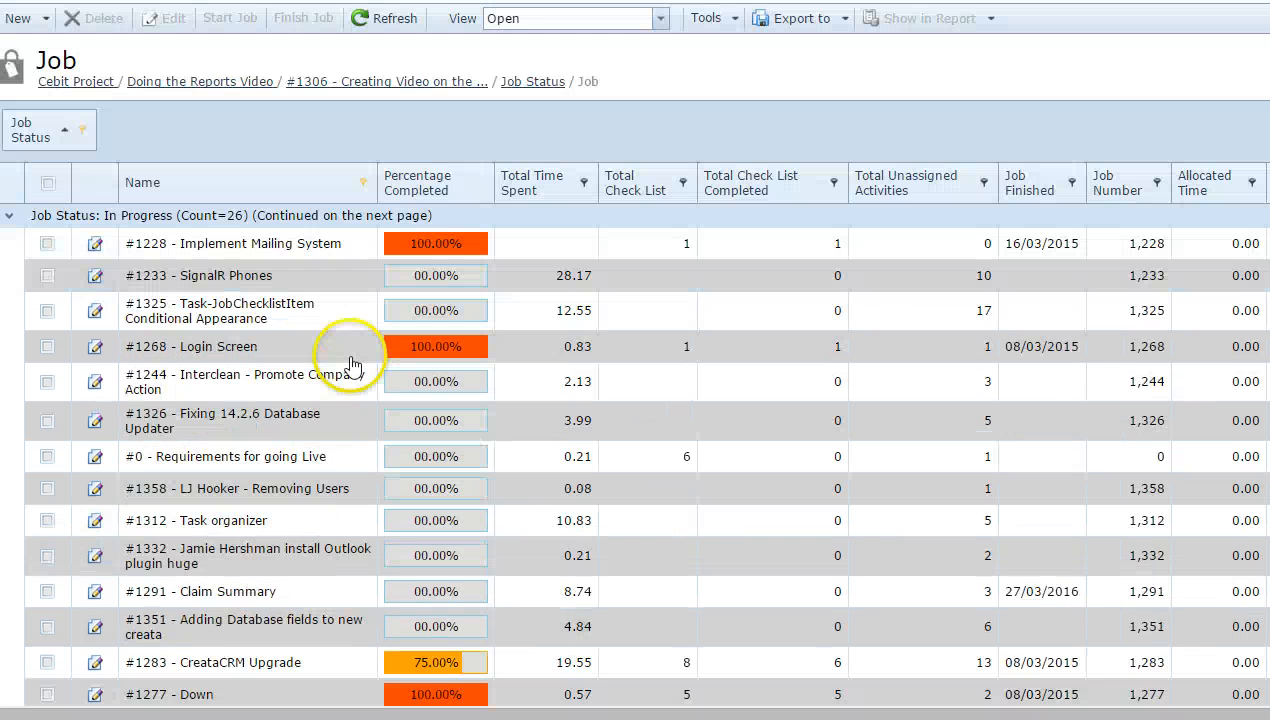
{"action": "scroll", "coordinate": [351, 365], "scroll_direction": "up", "scroll_amount": 1}
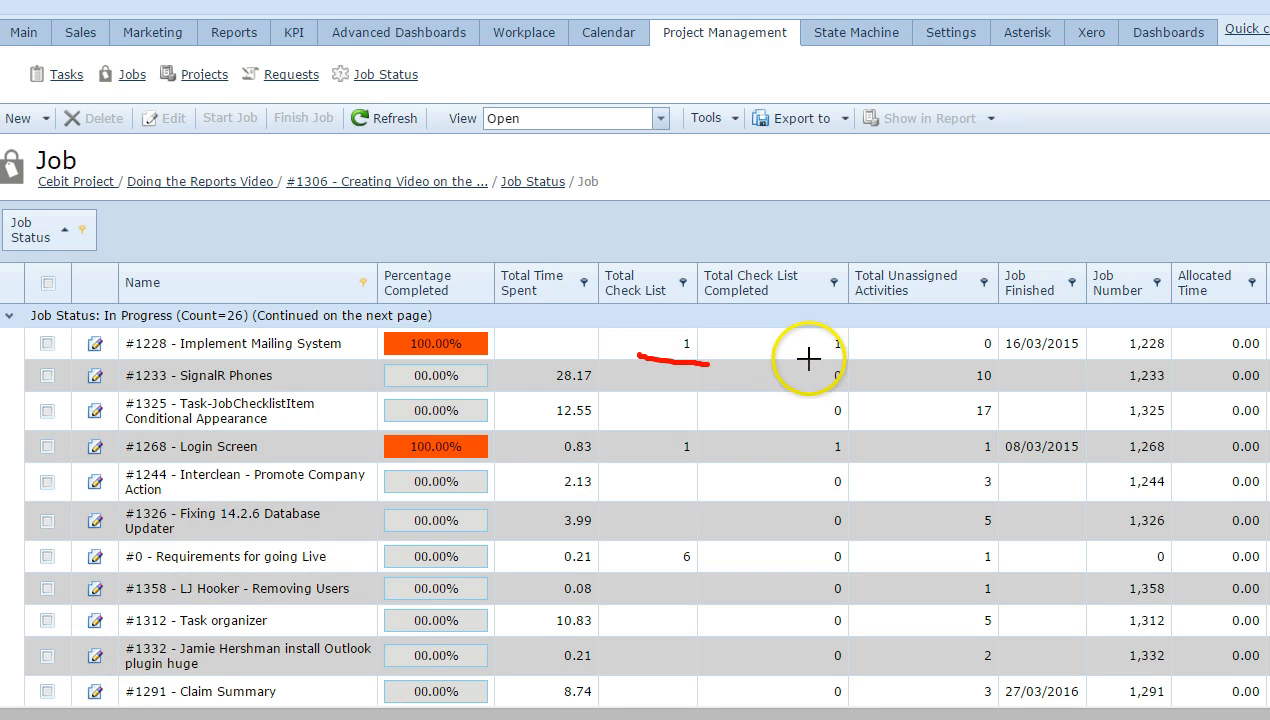
{"action": "left_click_drag", "start_coordinate": [808, 357], "coordinate": [908, 357]}
{"action": "left_click_drag", "start_coordinate": [383, 364], "coordinate": [572, 345]}
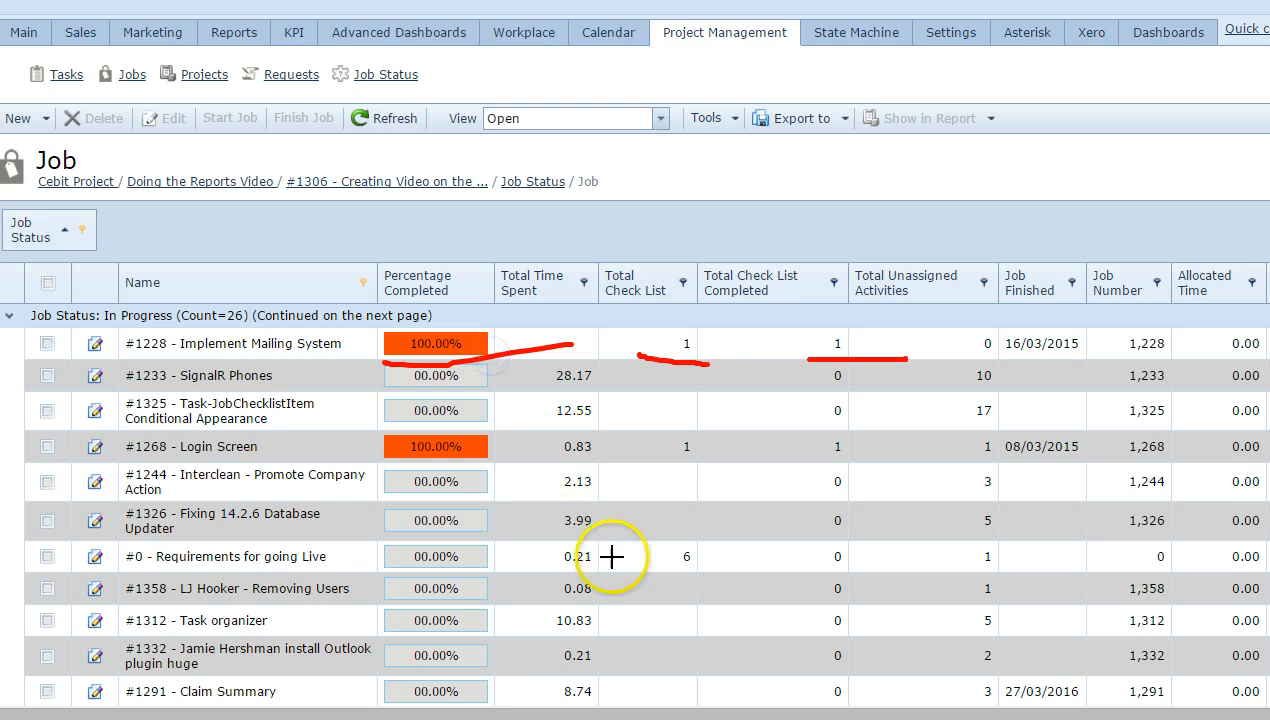
{"action": "key", "text": "Escape"}
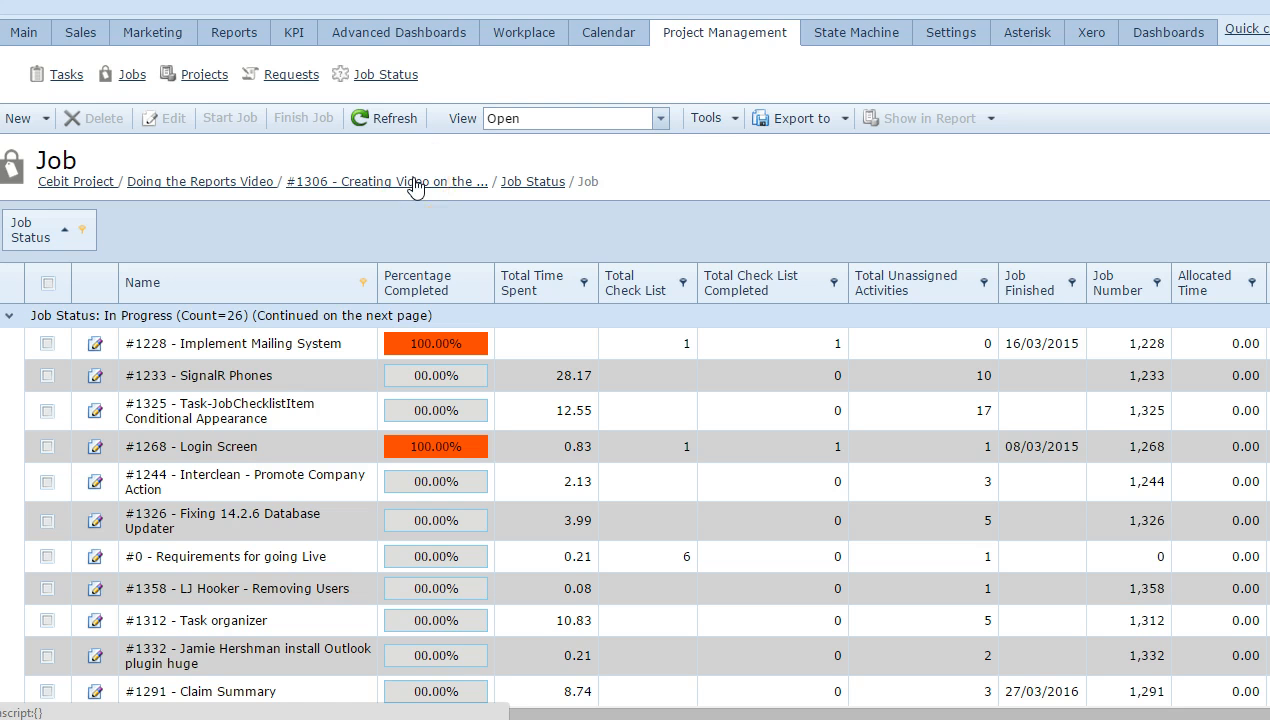
Open job #1306, Creating Video on the Web site for new features, and review its parent project details.
{"action": "left_click", "coordinate": [537, 186]}
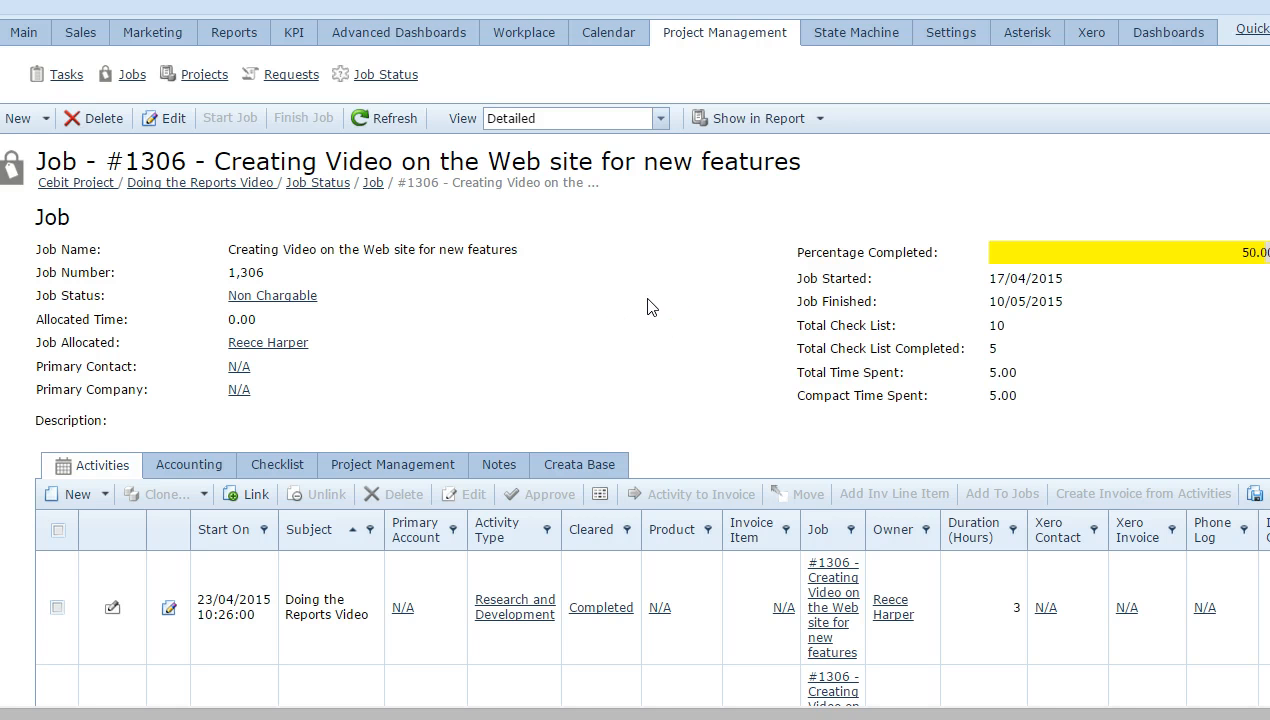
{"action": "left_click", "coordinate": [648, 298]}
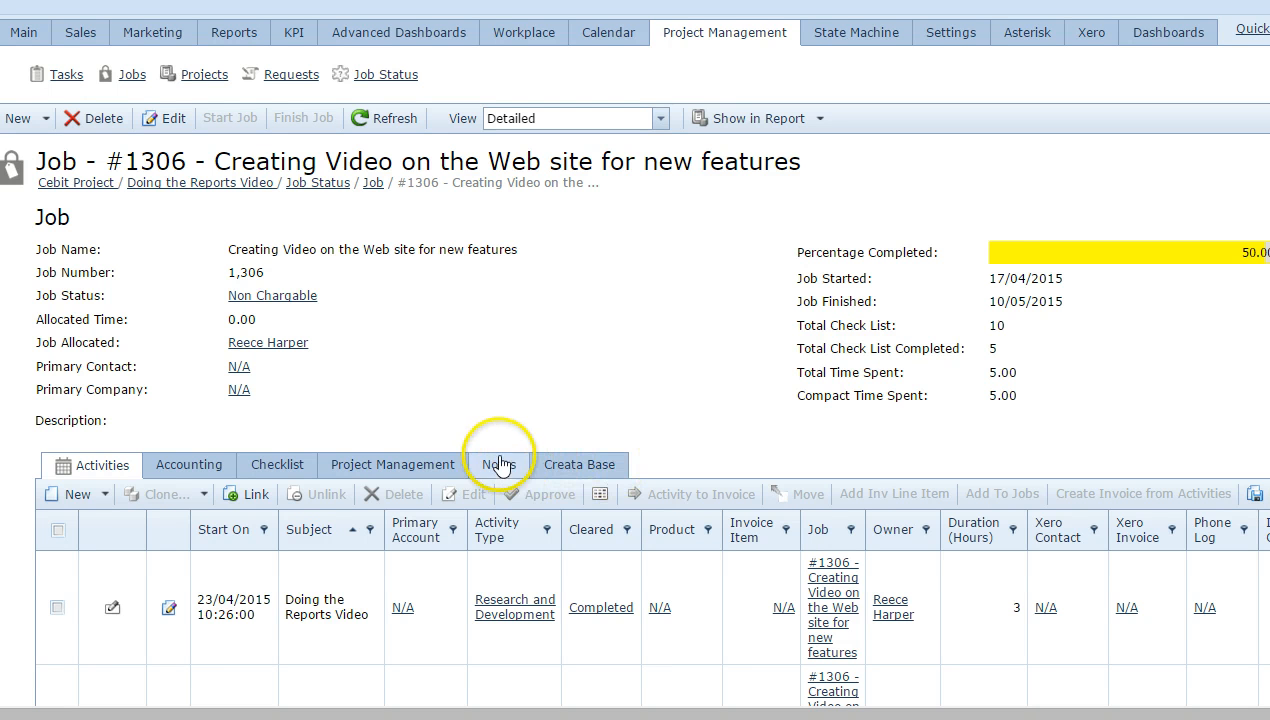
{"action": "left_click", "coordinate": [425, 463]}
{"action": "scroll", "coordinate": [549, 420], "scroll_direction": "down", "scroll_amount": 1}
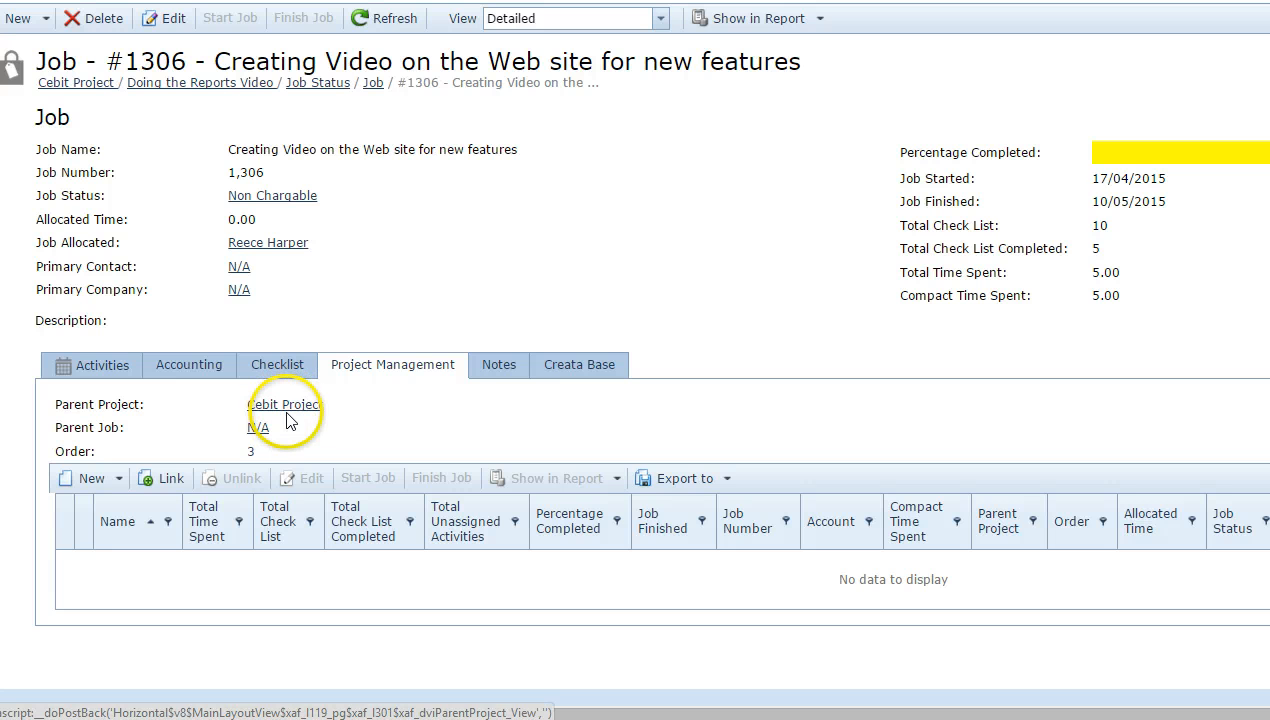
{"action": "scroll", "coordinate": [270, 450], "scroll_direction": "up", "scroll_amount": 1}
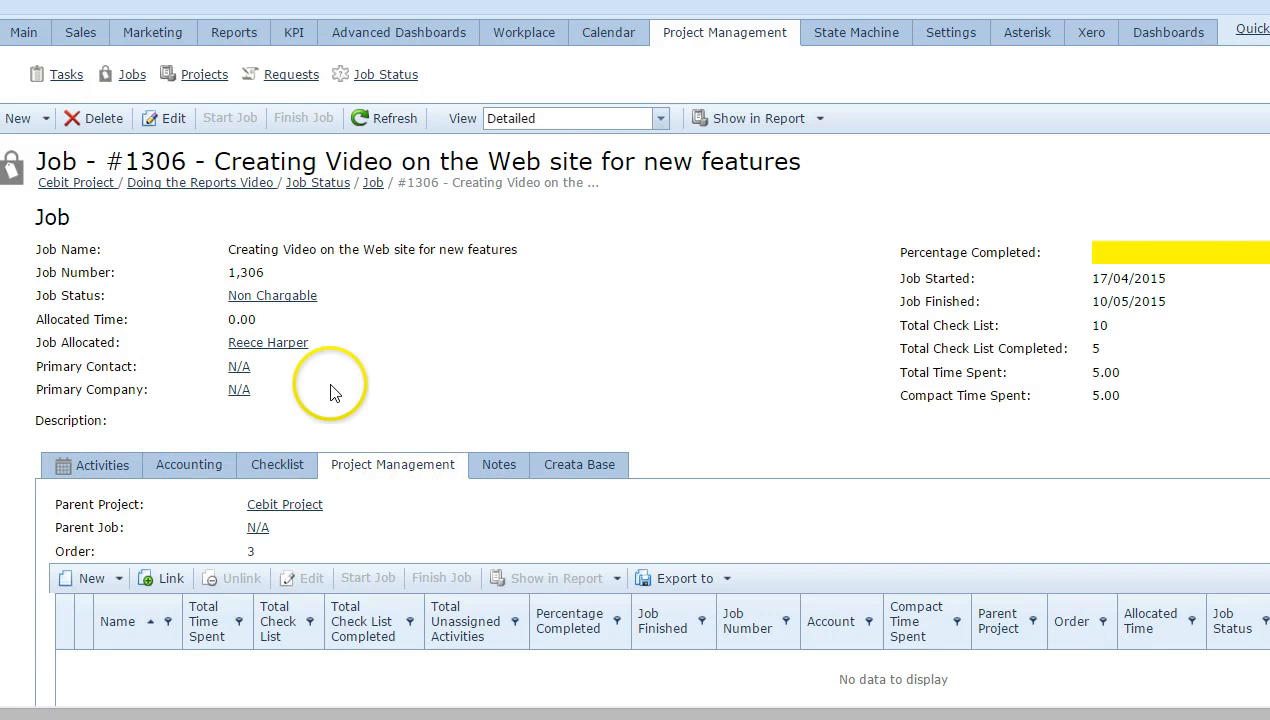
Show the job's checklist and move its Order column in front of Completed.
{"action": "left_click", "coordinate": [280, 463]}
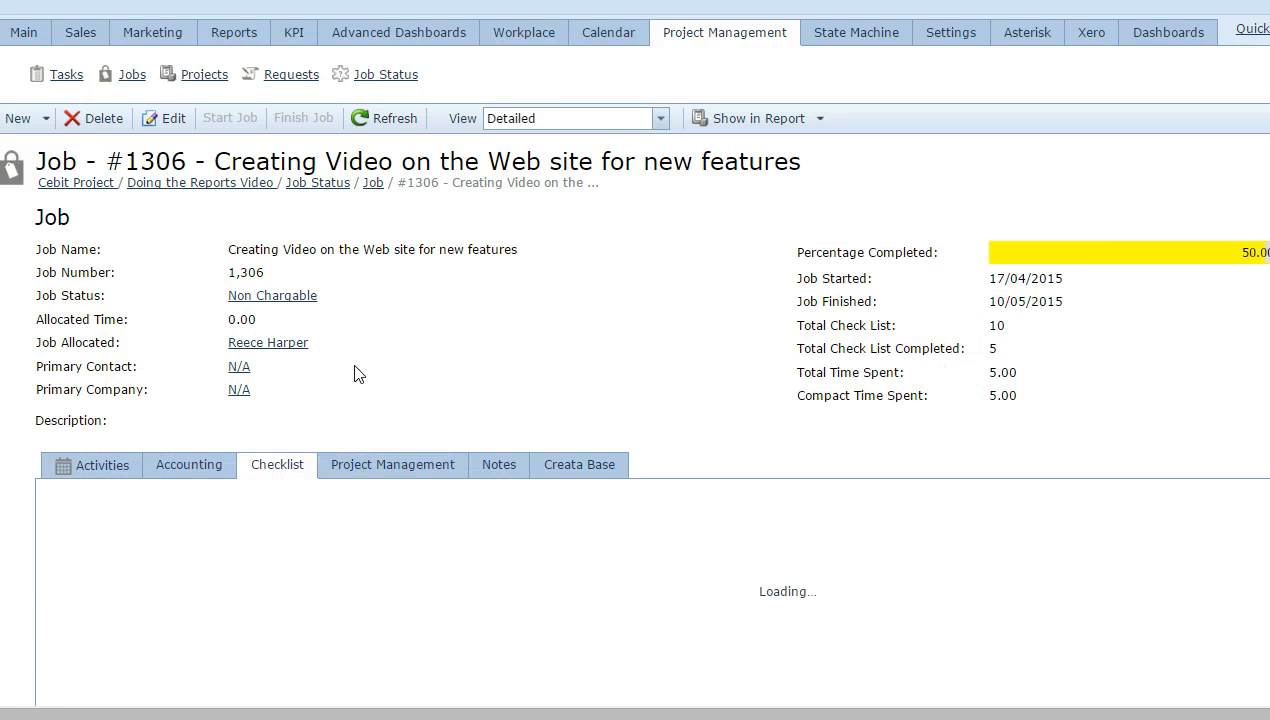
{"action": "scroll", "coordinate": [357, 372], "scroll_direction": "down", "scroll_amount": 1}
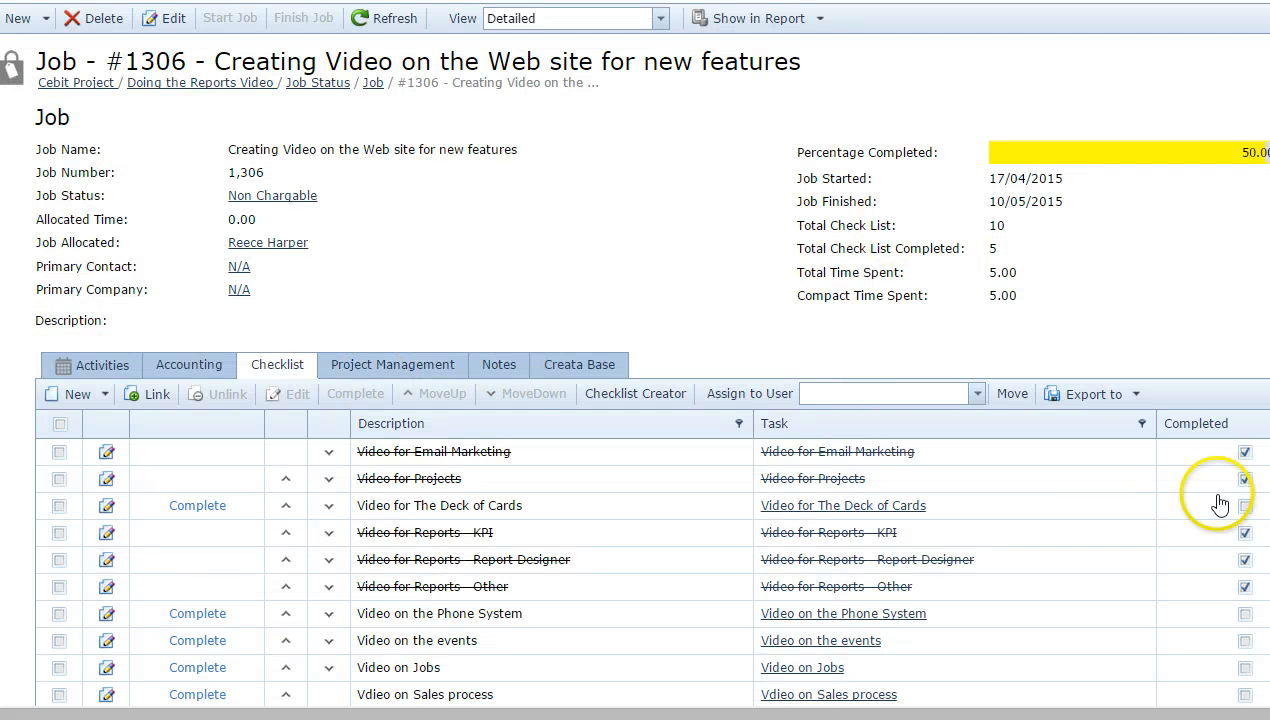
{"action": "left_click_drag", "start_coordinate": [1200, 424], "coordinate": [1117, 432]}
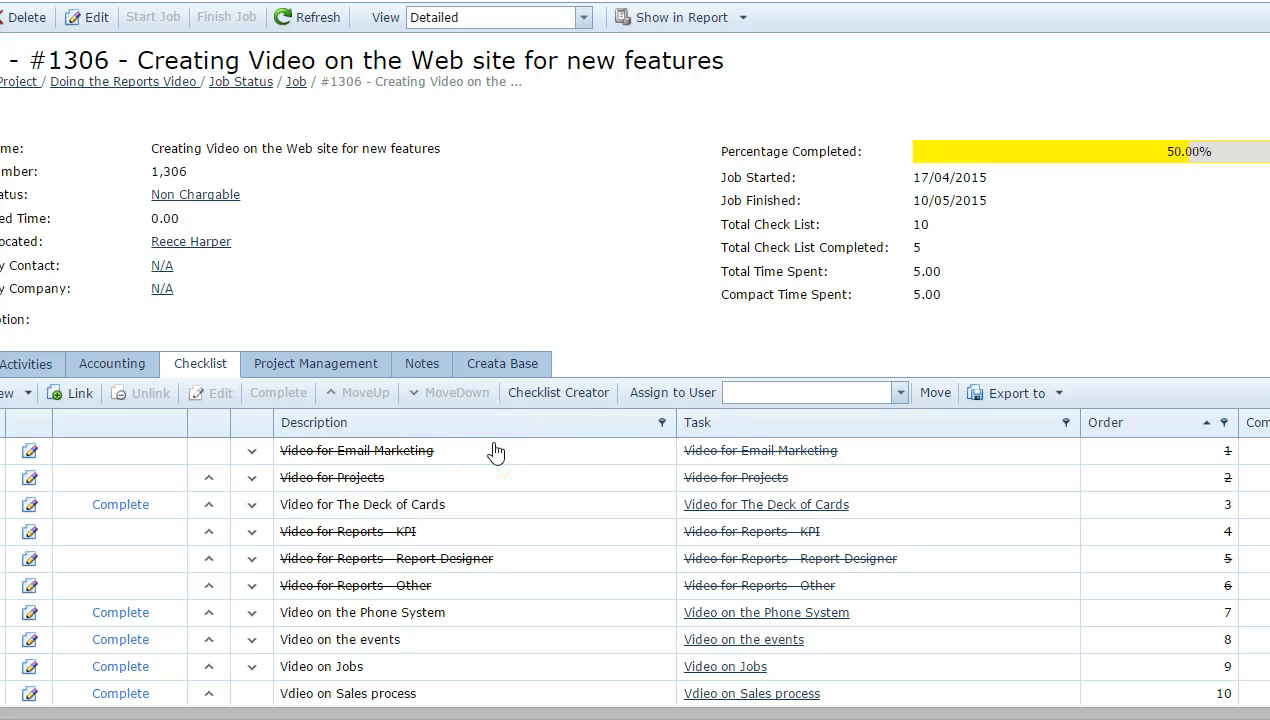
Use the Checklist Creator to add task 1, task 2 and task 3 to the job's checklist.
{"action": "left_click", "coordinate": [545, 400]}
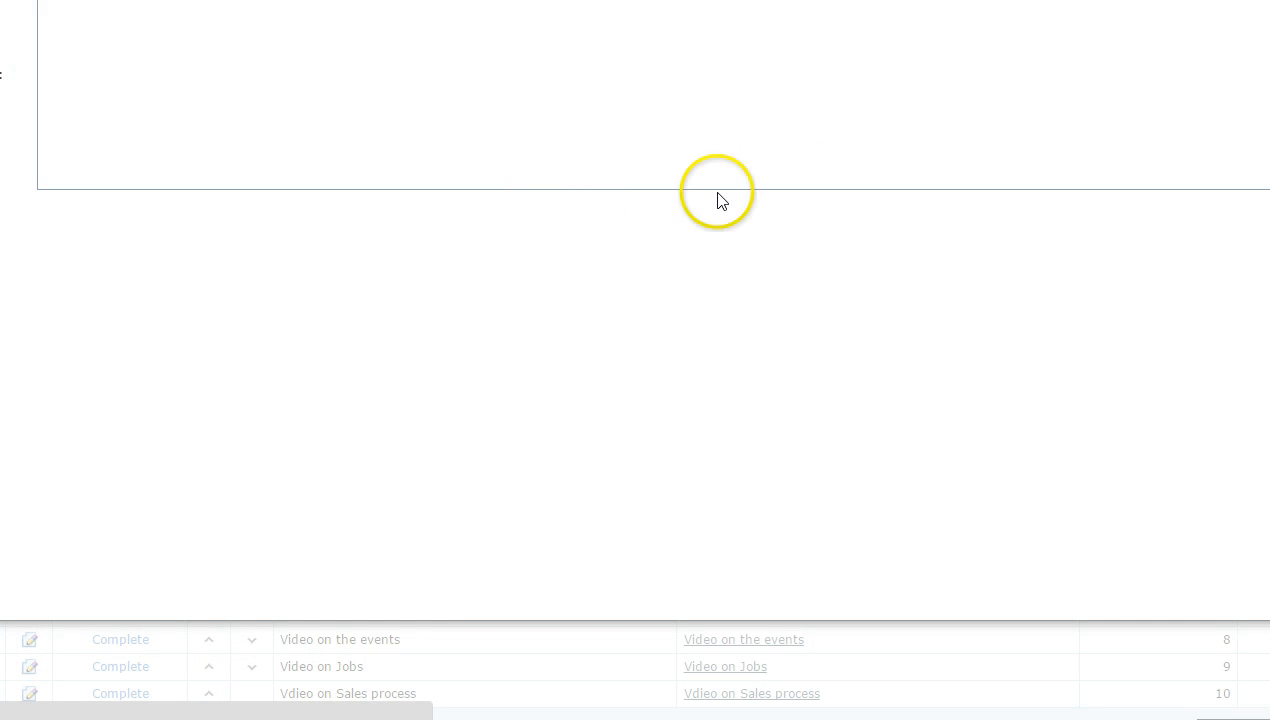
{"action": "left_click", "coordinate": [743, 51]}
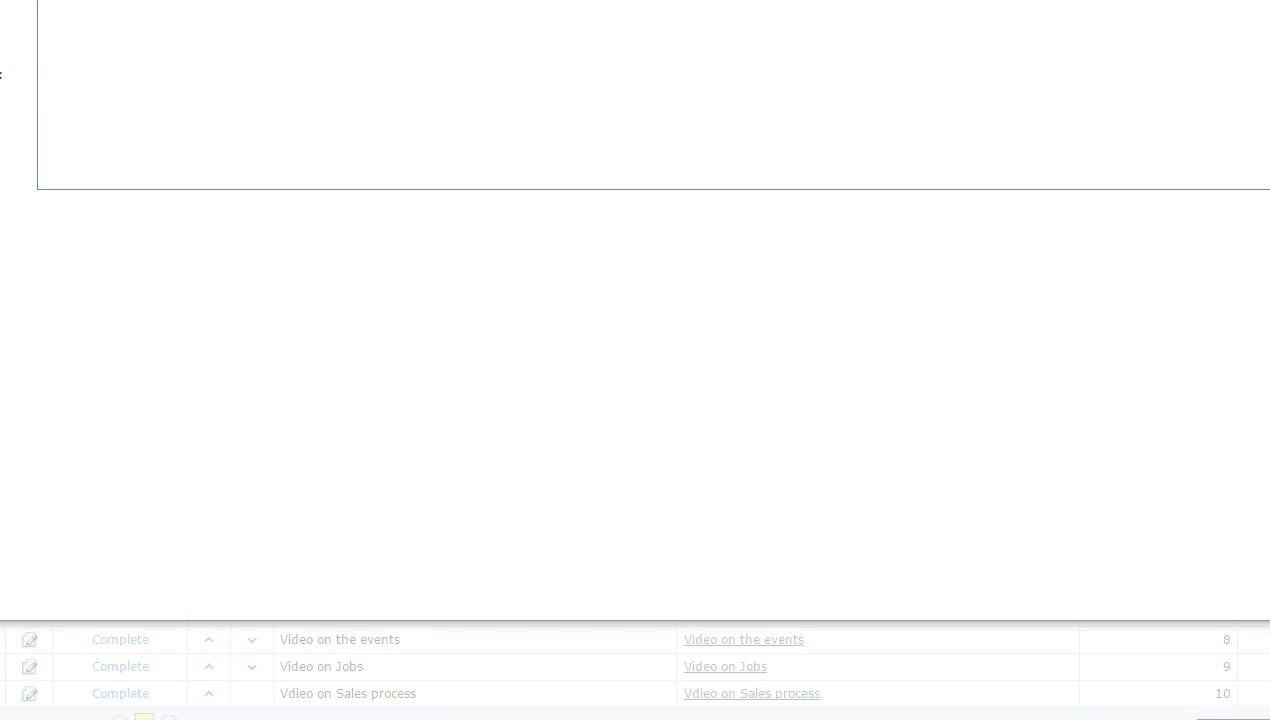
{"action": "left_click", "coordinate": [679, 459]}
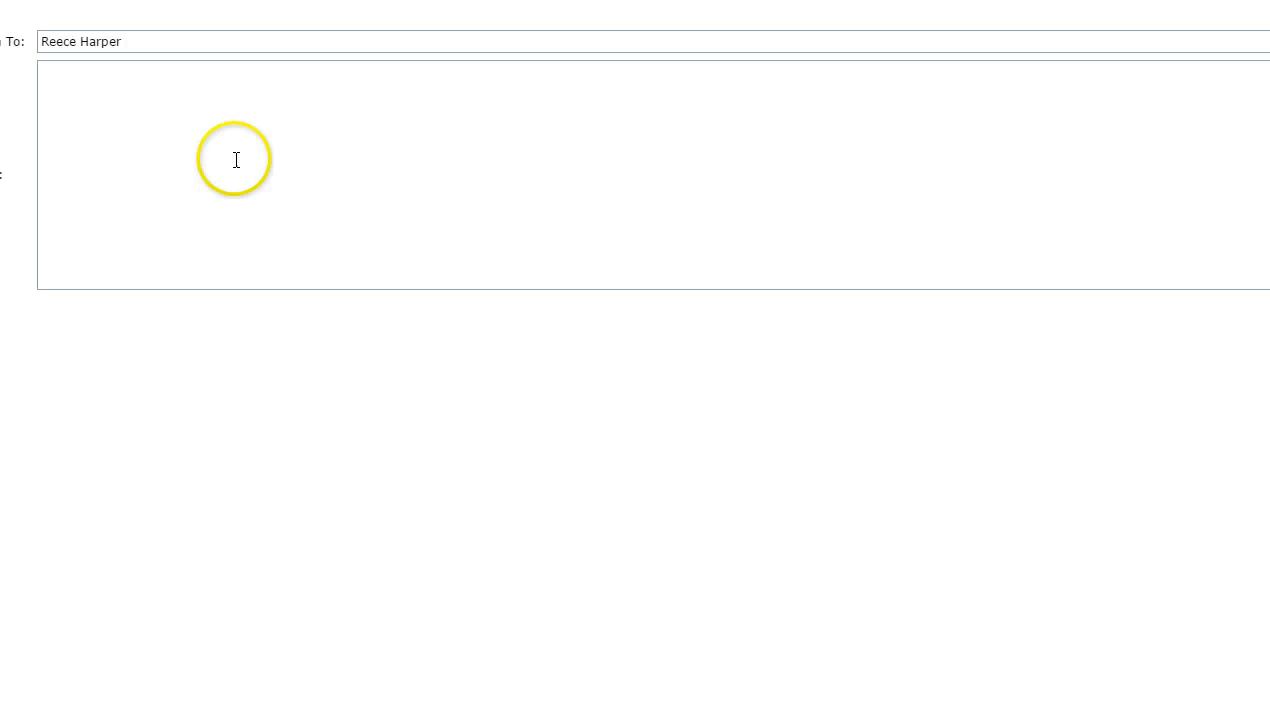
{"action": "left_click", "coordinate": [179, 111]}
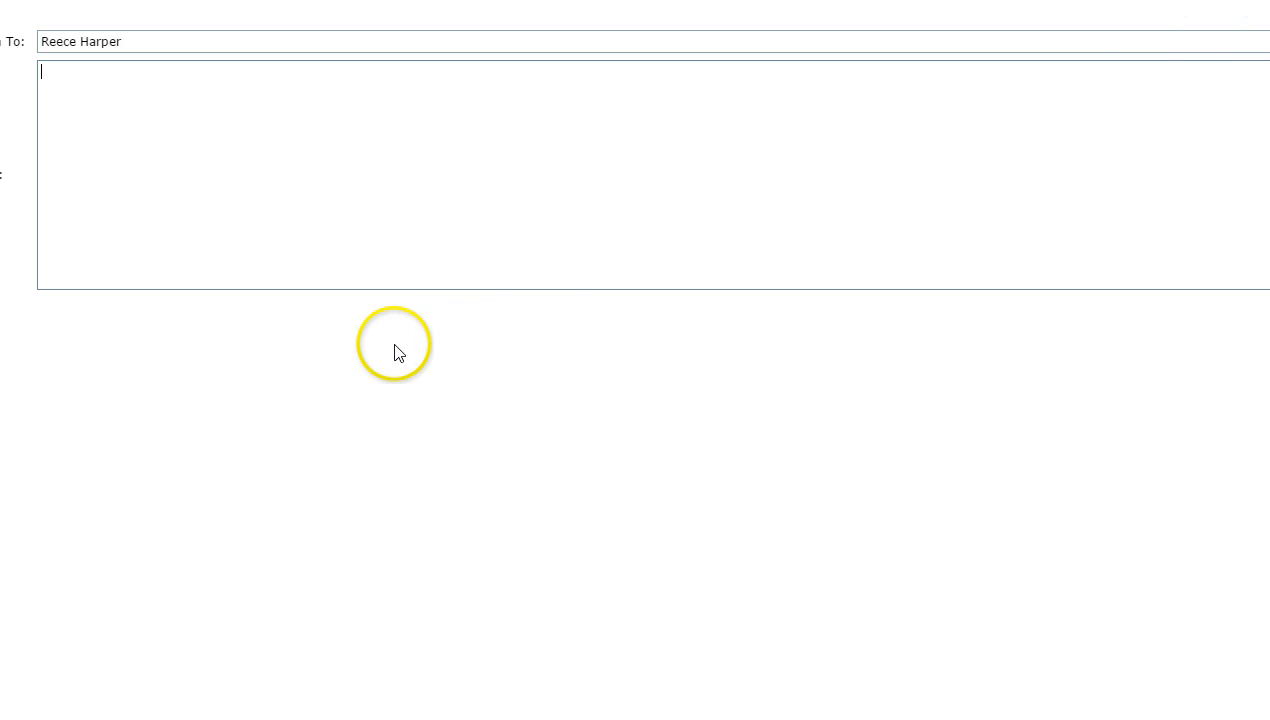
{"action": "left_click", "coordinate": [392, 208]}
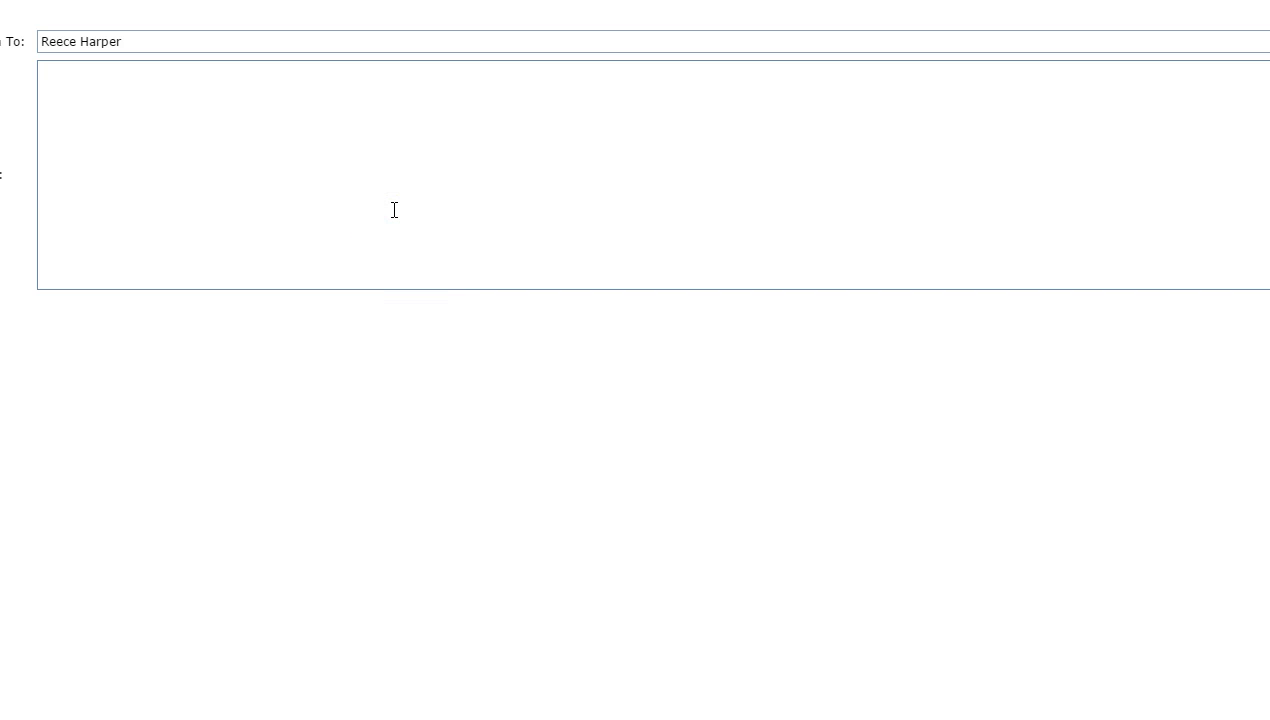
{"action": "type", "text": "task "}
{"action": "type", "text": "1 tasj"}
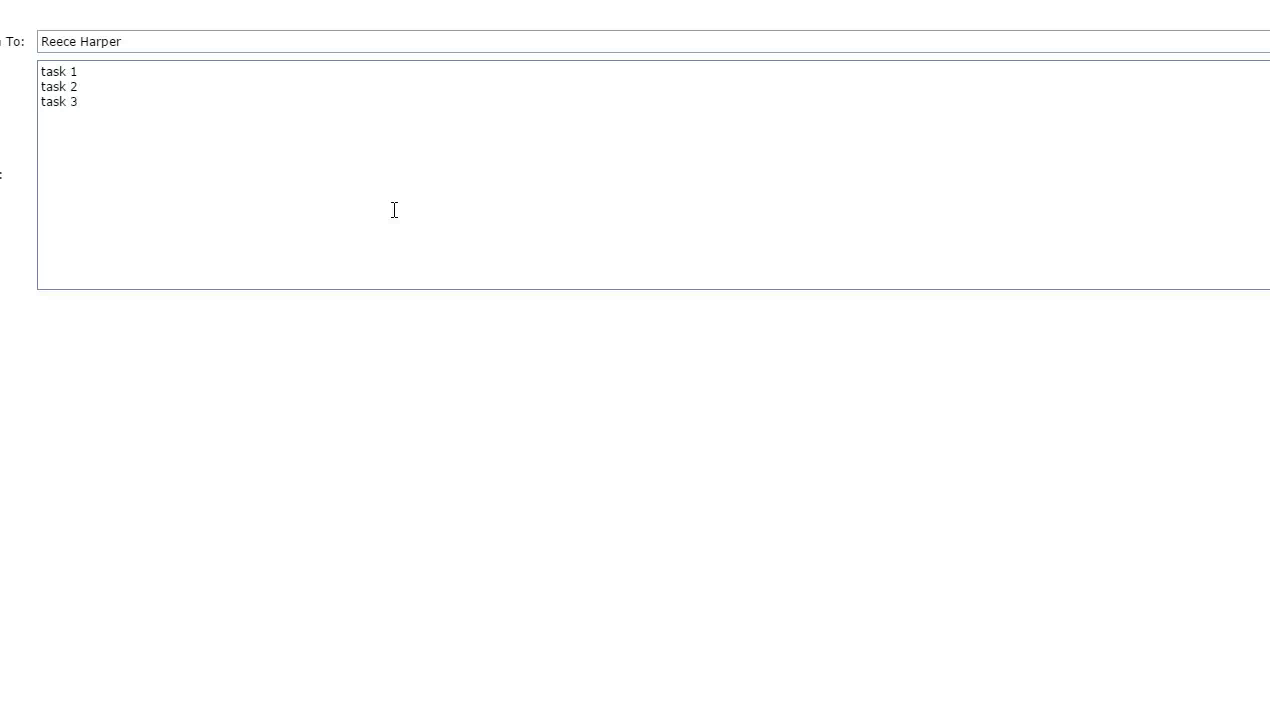
{"action": "left_click", "coordinate": [468, 184]}
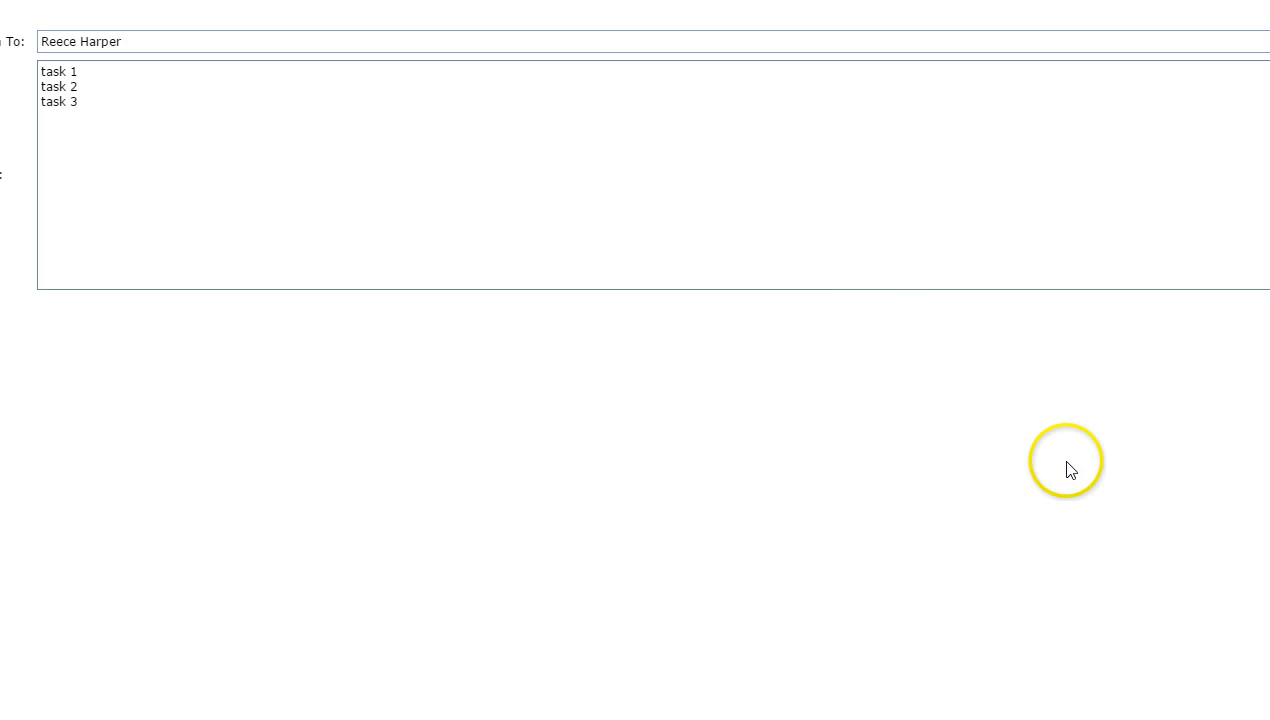
{"action": "left_click", "coordinate": [1264, 690]}
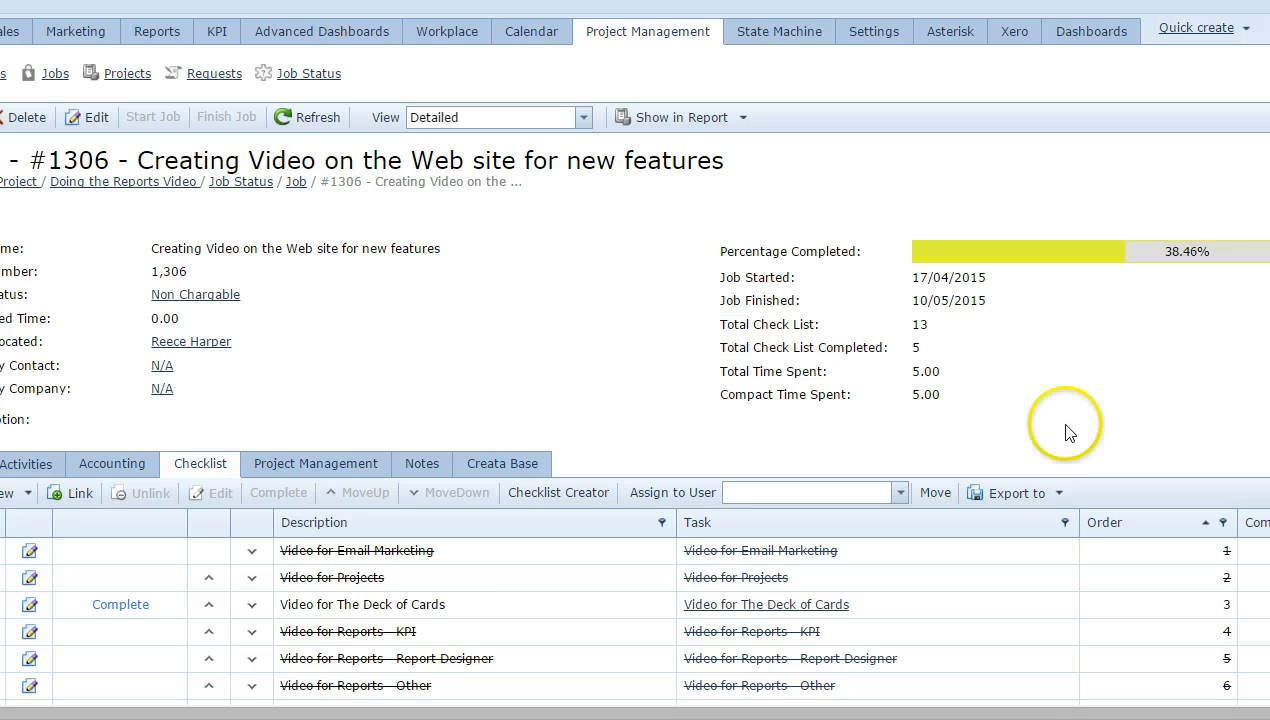
Examine the job's total checklist items, completed items and percentage completed, along with the checklist including the added tasks.
{"action": "scroll", "coordinate": [1050, 386], "scroll_direction": "down", "scroll_amount": 3}
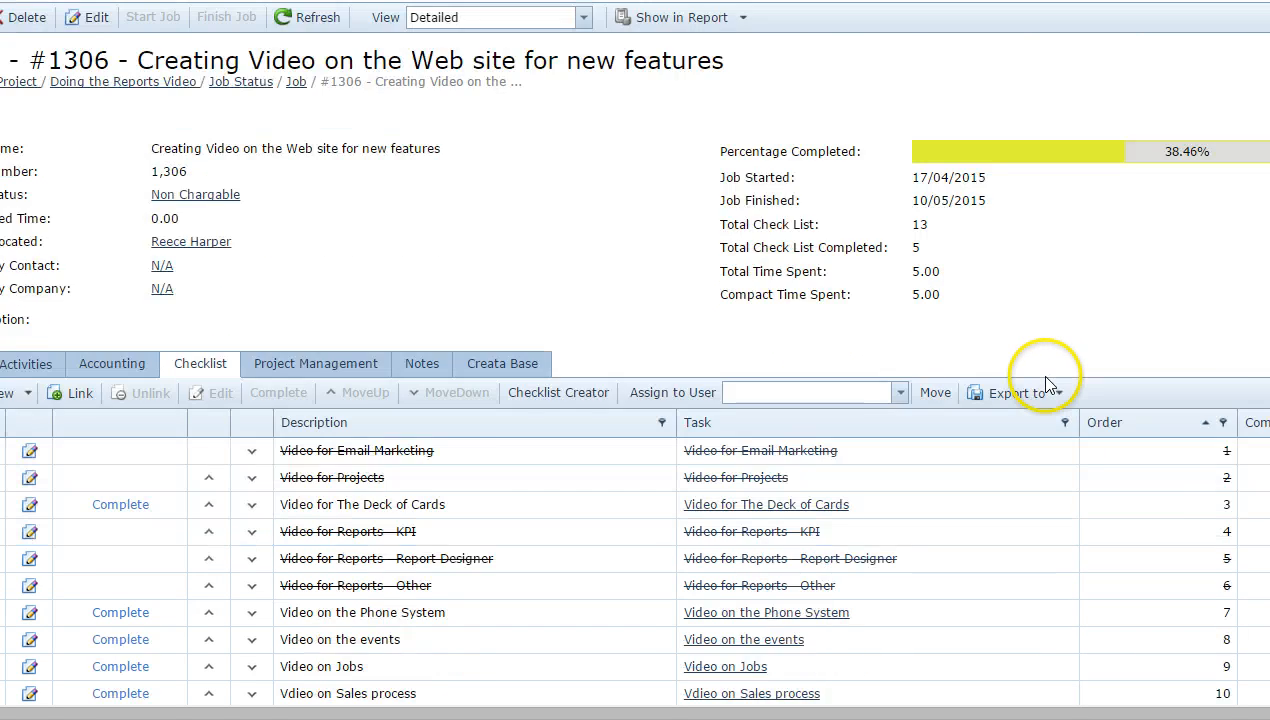
{"action": "scroll", "coordinate": [1048, 386], "scroll_direction": "up", "scroll_amount": 3}
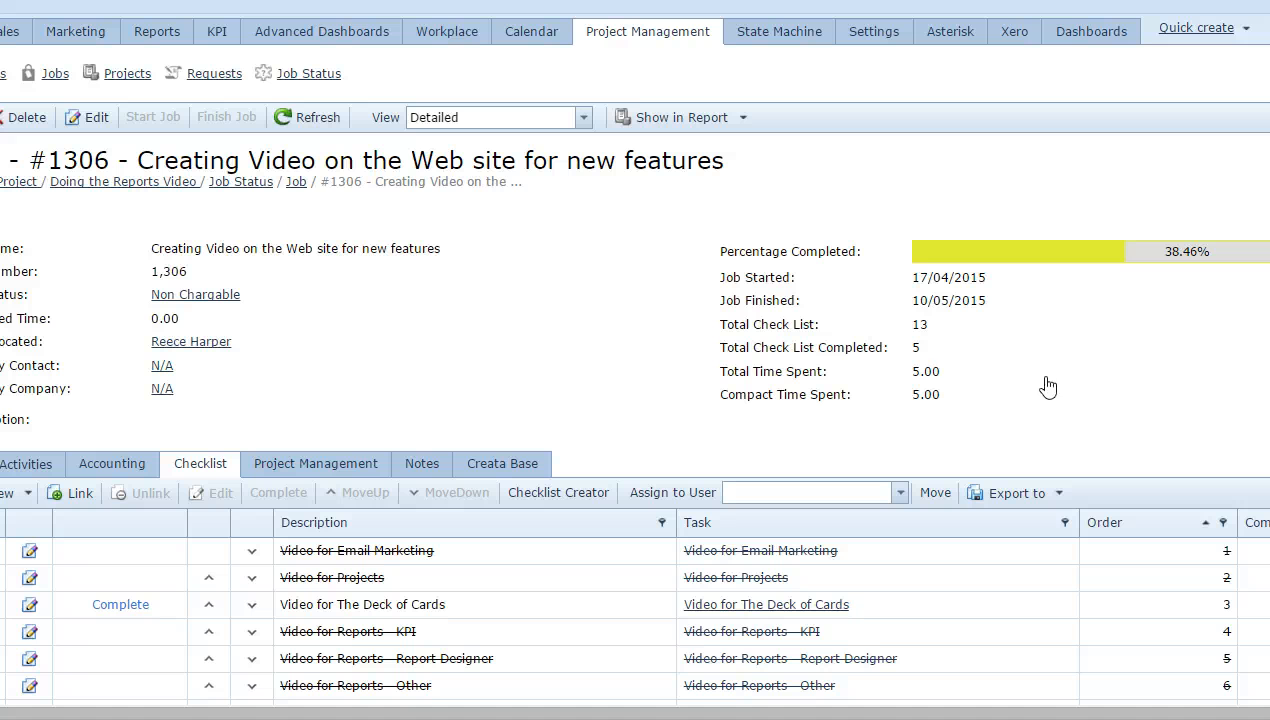
{"action": "double_click", "coordinate": [914, 325]}
{"action": "left_click", "coordinate": [940, 348]}
{"action": "double_click", "coordinate": [918, 348]}
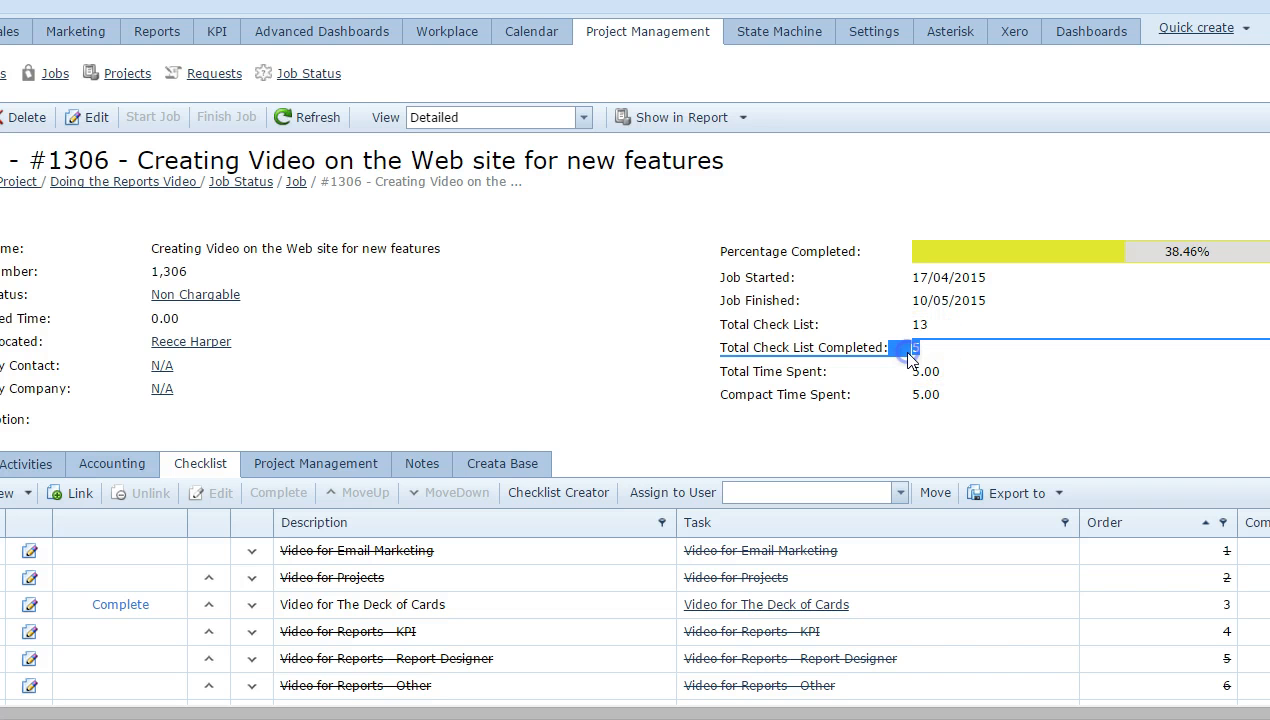
{"action": "left_click", "coordinate": [1002, 370]}
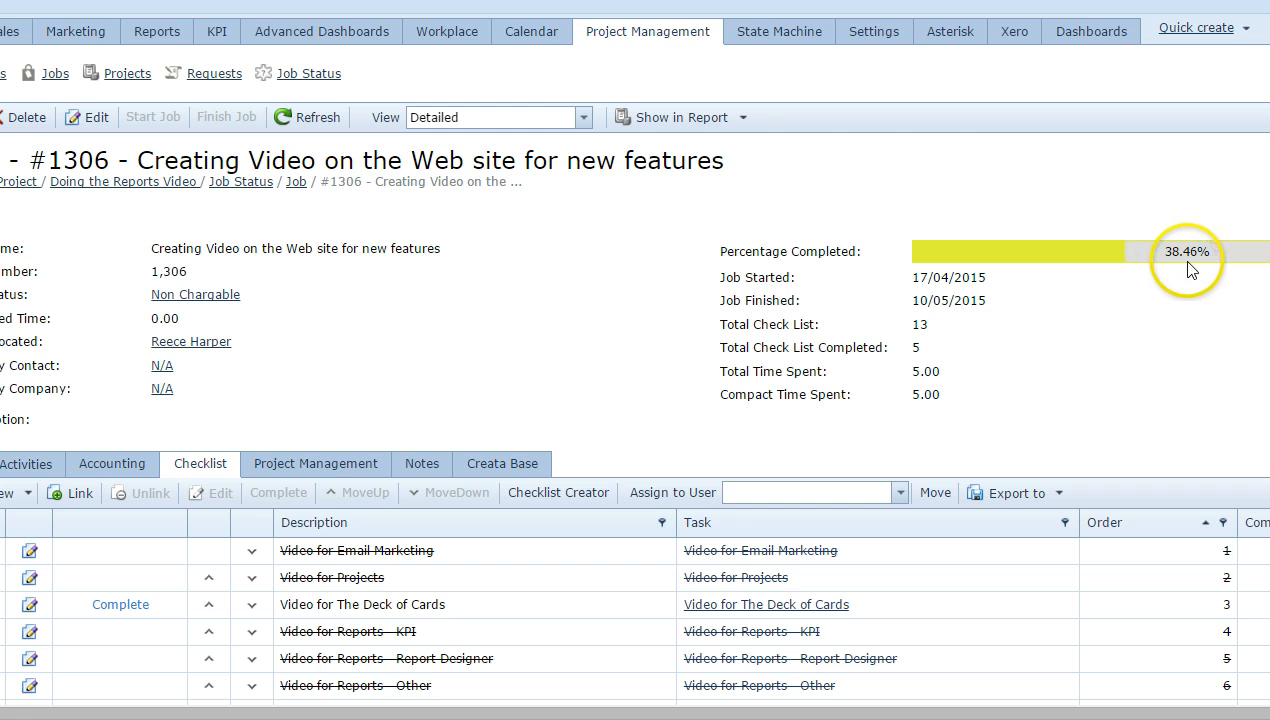
{"action": "left_click_drag", "start_coordinate": [727, 251], "coordinate": [847, 251]}
{"action": "scroll", "coordinate": [859, 417], "scroll_direction": "down", "scroll_amount": 2}
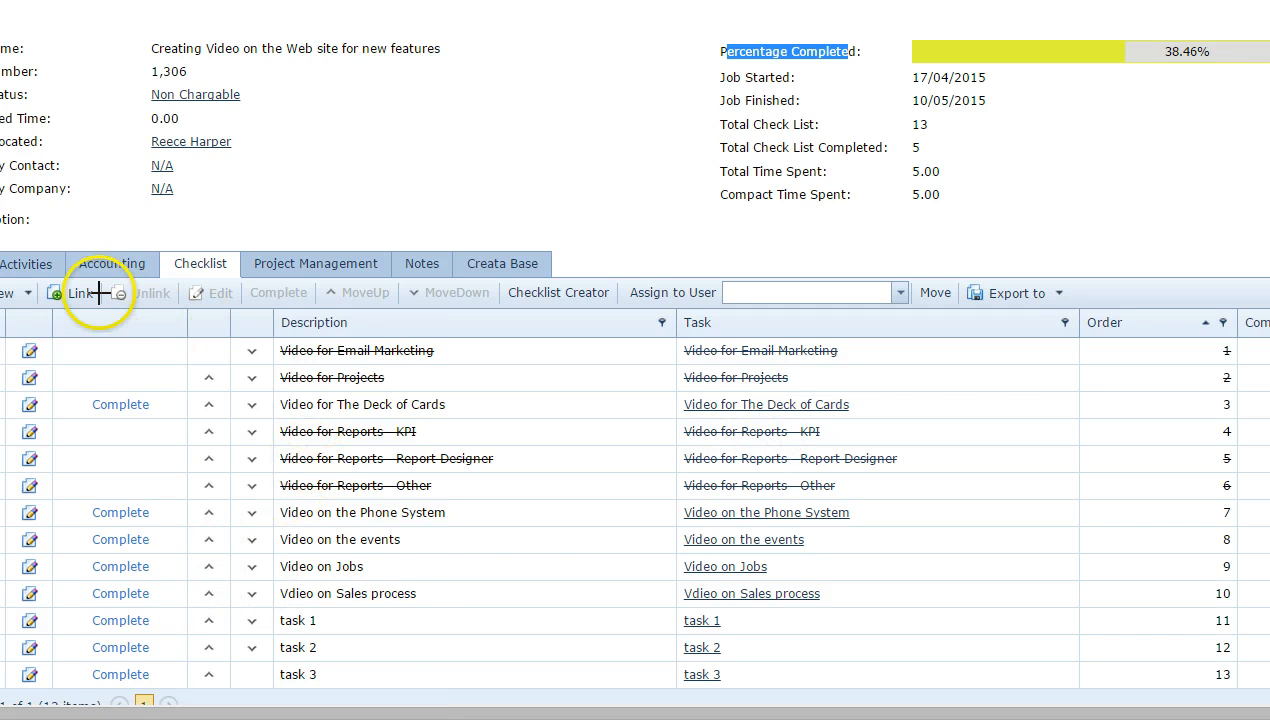
{"action": "mouse_move", "coordinate": [62, 297]}
{"action": "left_mouse_down"}
{"action": "mouse_move", "coordinate": [65, 514]}
{"action": "mouse_move", "coordinate": [412, 638]}
{"action": "mouse_move", "coordinate": [498, 420]}
{"action": "mouse_move", "coordinate": [140, 303]}
{"action": "left_mouse_up"}
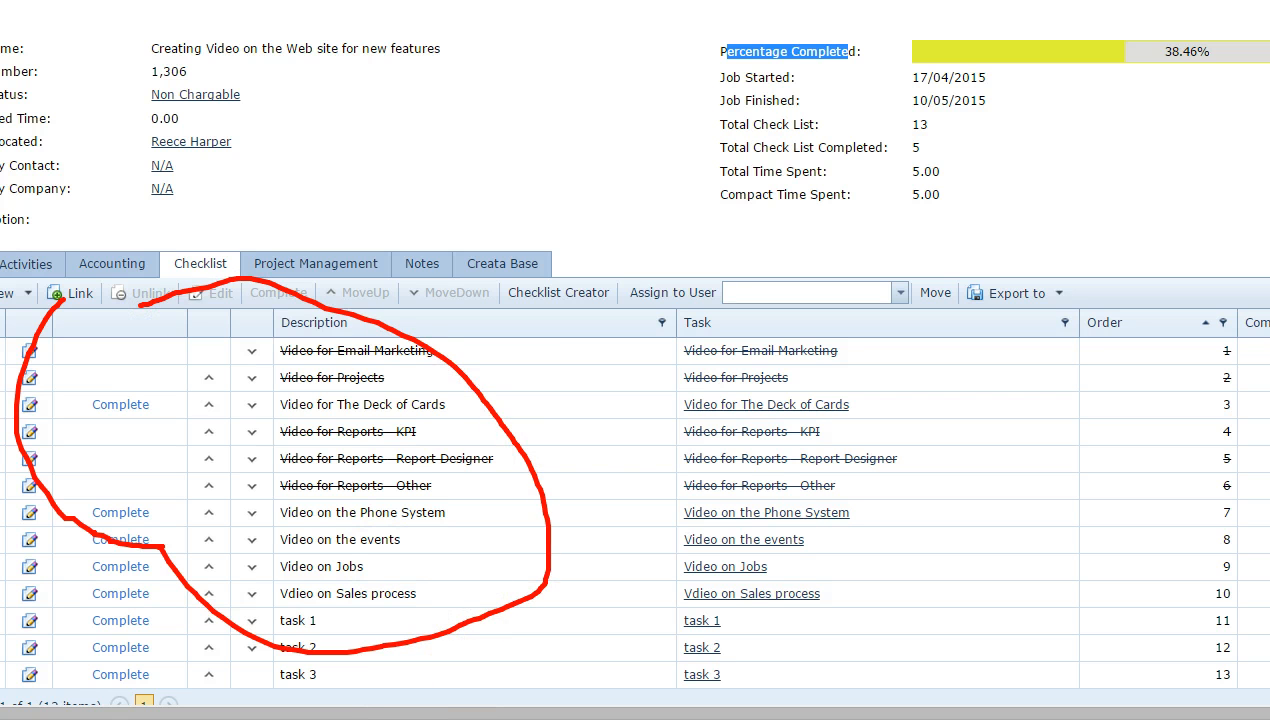
{"action": "key", "text": "Escape"}
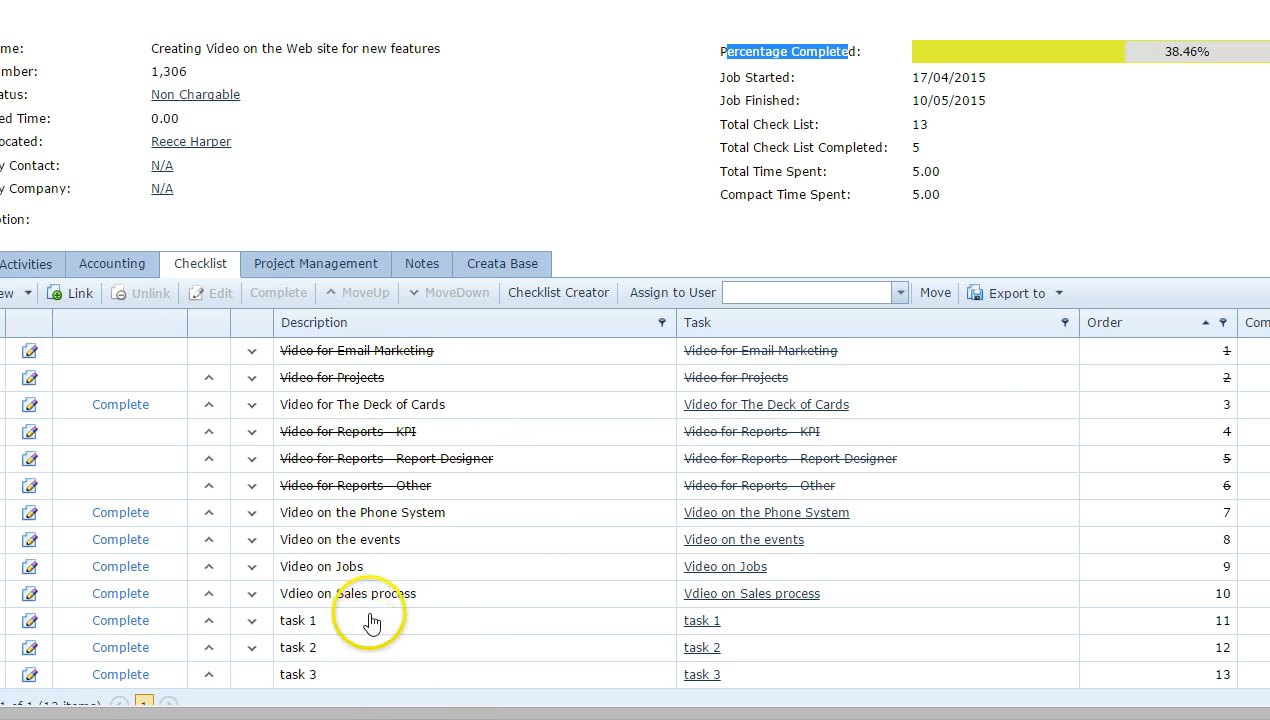
Mark checklist item task 1 as complete and refresh the job's progress figures.
{"action": "left_click", "coordinate": [136, 626]}
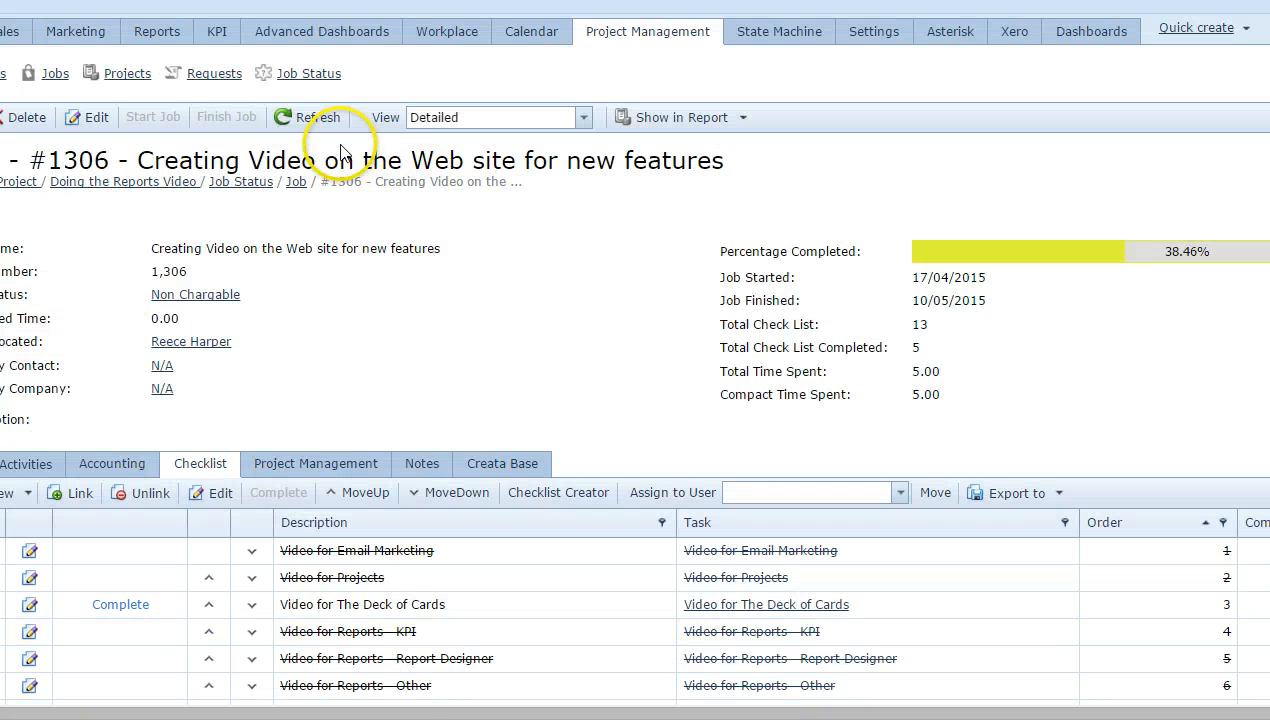
{"action": "left_click", "coordinate": [314, 114]}
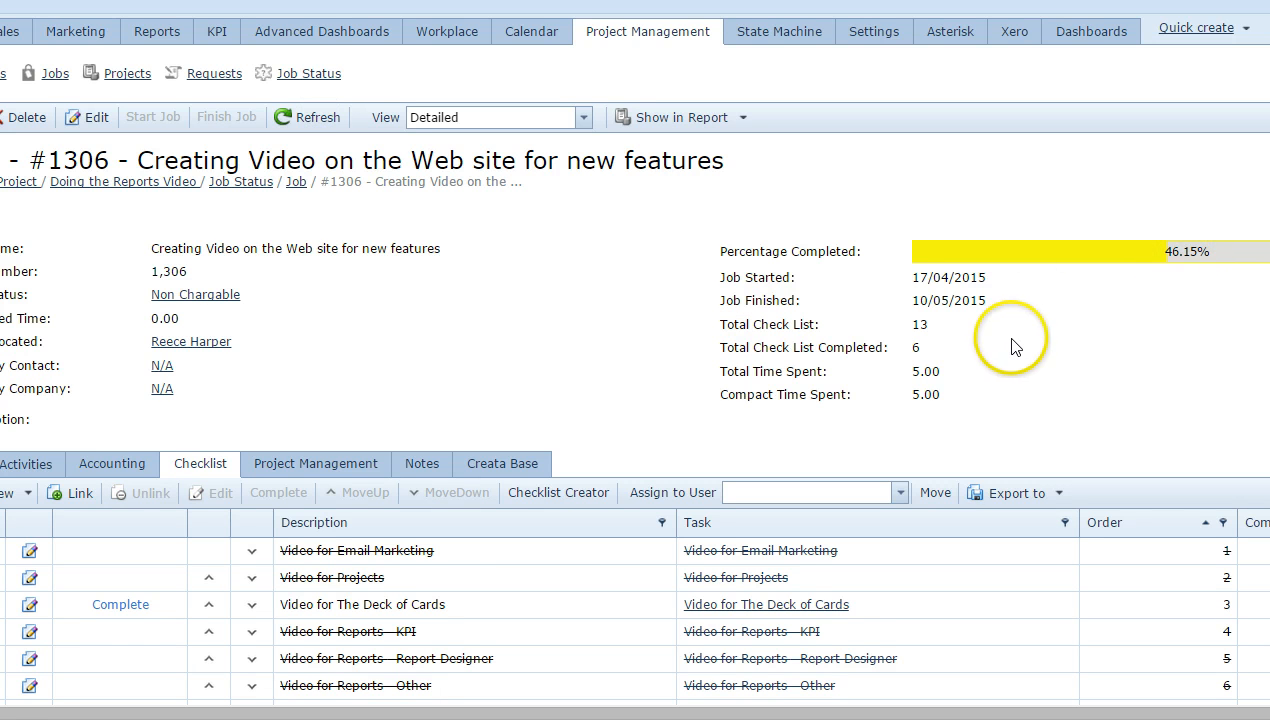
{"action": "scroll", "coordinate": [1003, 348], "scroll_direction": "down", "scroll_amount": 1}
{"action": "scroll", "coordinate": [1006, 354], "scroll_direction": "down", "scroll_amount": 1}
{"action": "scroll", "coordinate": [1004, 354], "scroll_direction": "up", "scroll_amount": 1}
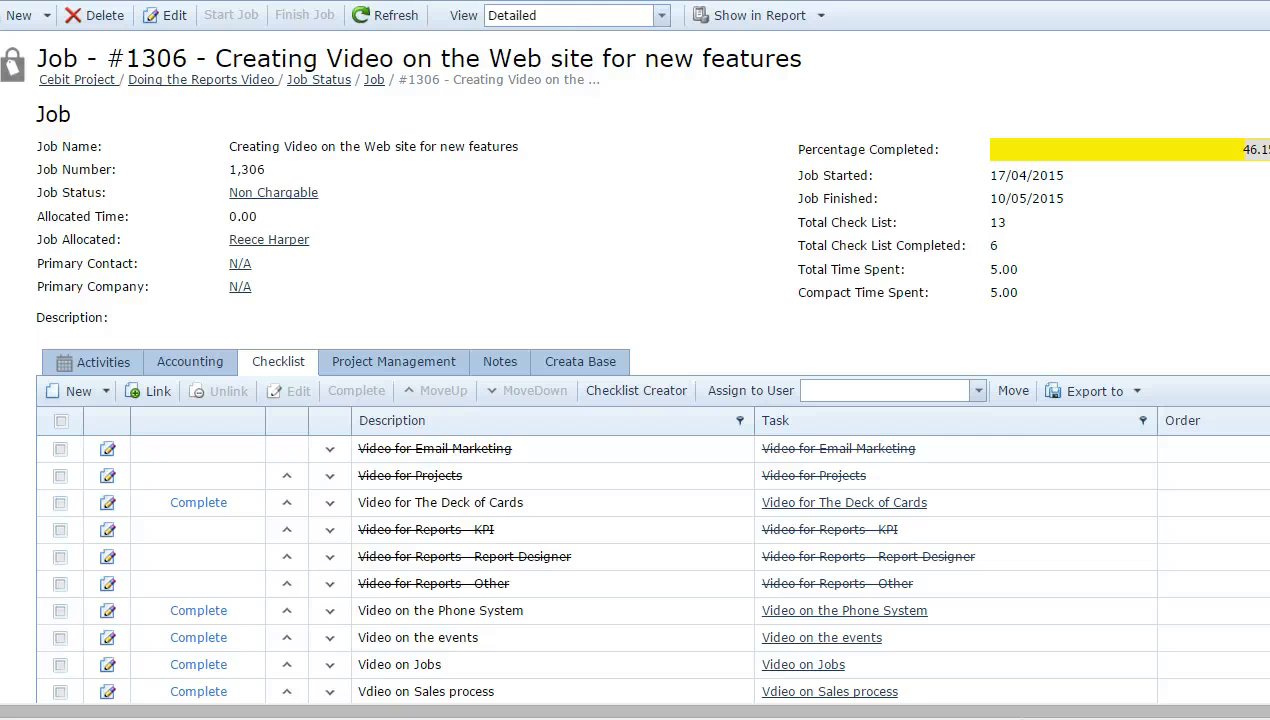
Show the job's activities and compare their durations with the job's total time spent, compact time spent and allocated time.
{"action": "left_click", "coordinate": [88, 361]}
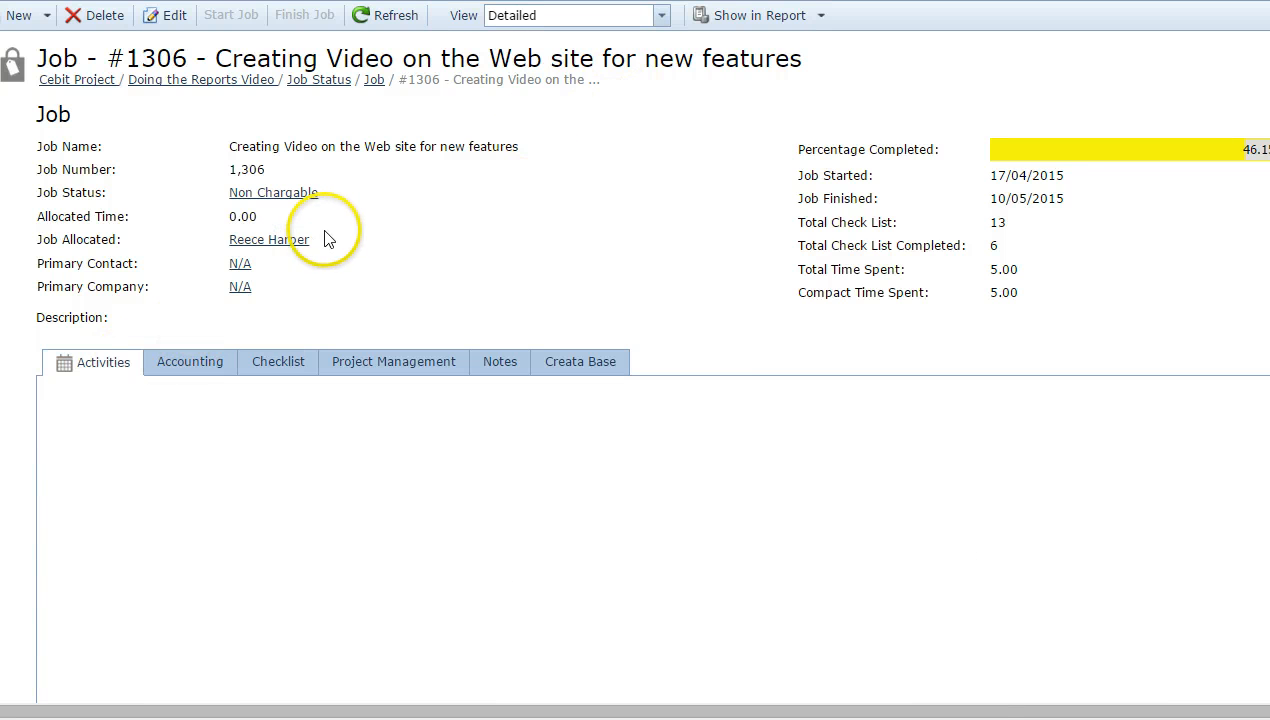
{"action": "scroll", "coordinate": [373, 278], "scroll_direction": "down", "scroll_amount": 1}
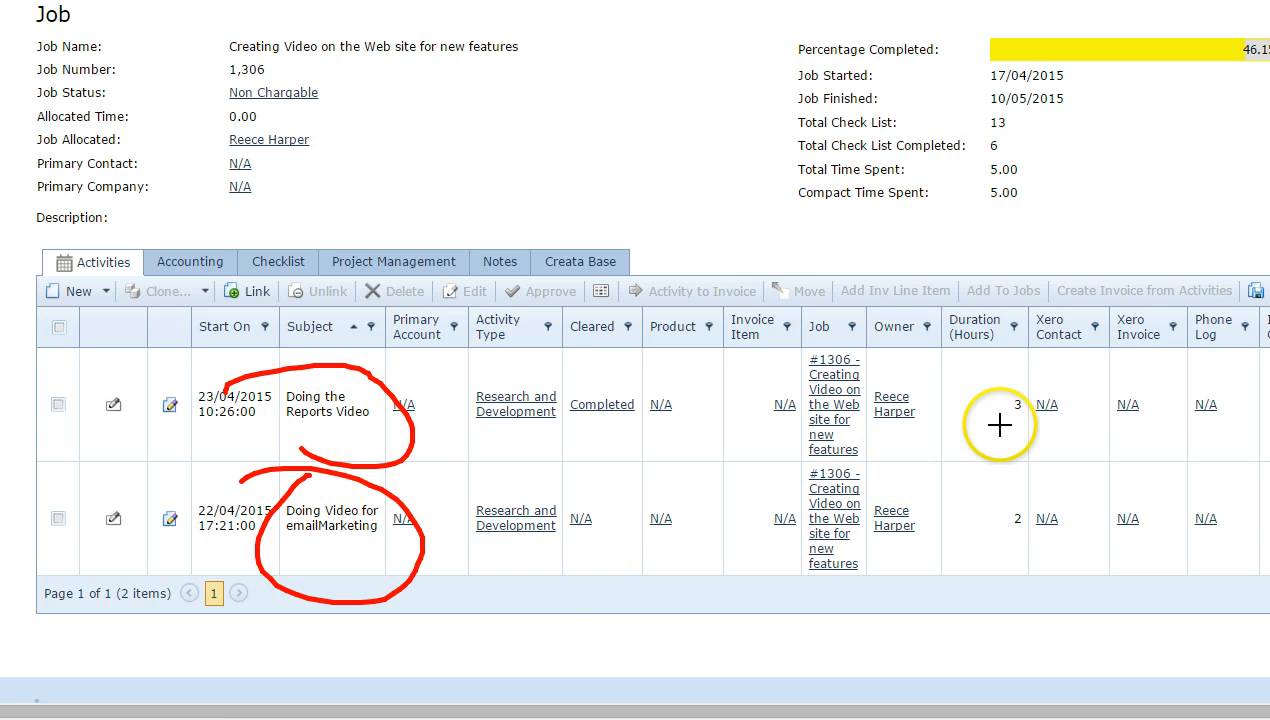
{"action": "left_click_drag", "start_coordinate": [1001, 422], "coordinate": [1030, 420]}
{"action": "left_click_drag", "start_coordinate": [988, 536], "coordinate": [1048, 532]}
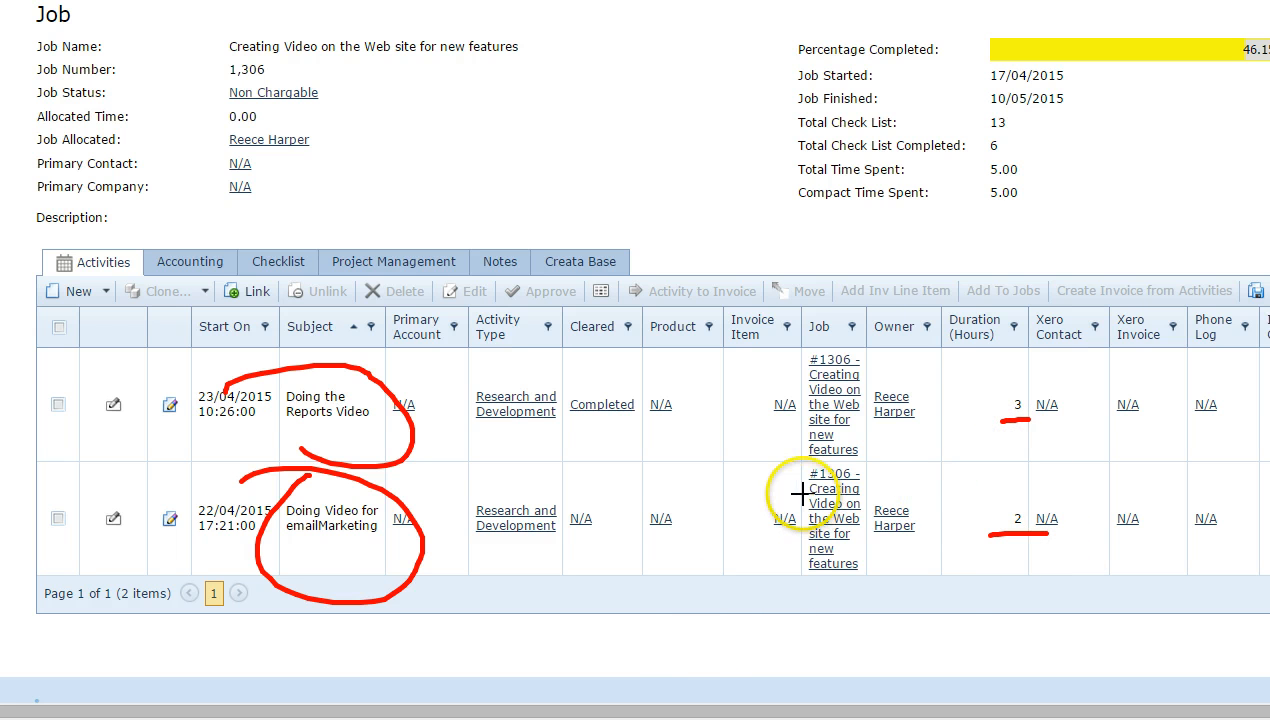
{"action": "mouse_move", "coordinate": [1048, 220]}
{"action": "left_mouse_down"}
{"action": "mouse_move", "coordinate": [1040, 172]}
{"action": "mouse_move", "coordinate": [1090, 228]}
{"action": "mouse_move", "coordinate": [1082, 193]}
{"action": "left_mouse_up"}
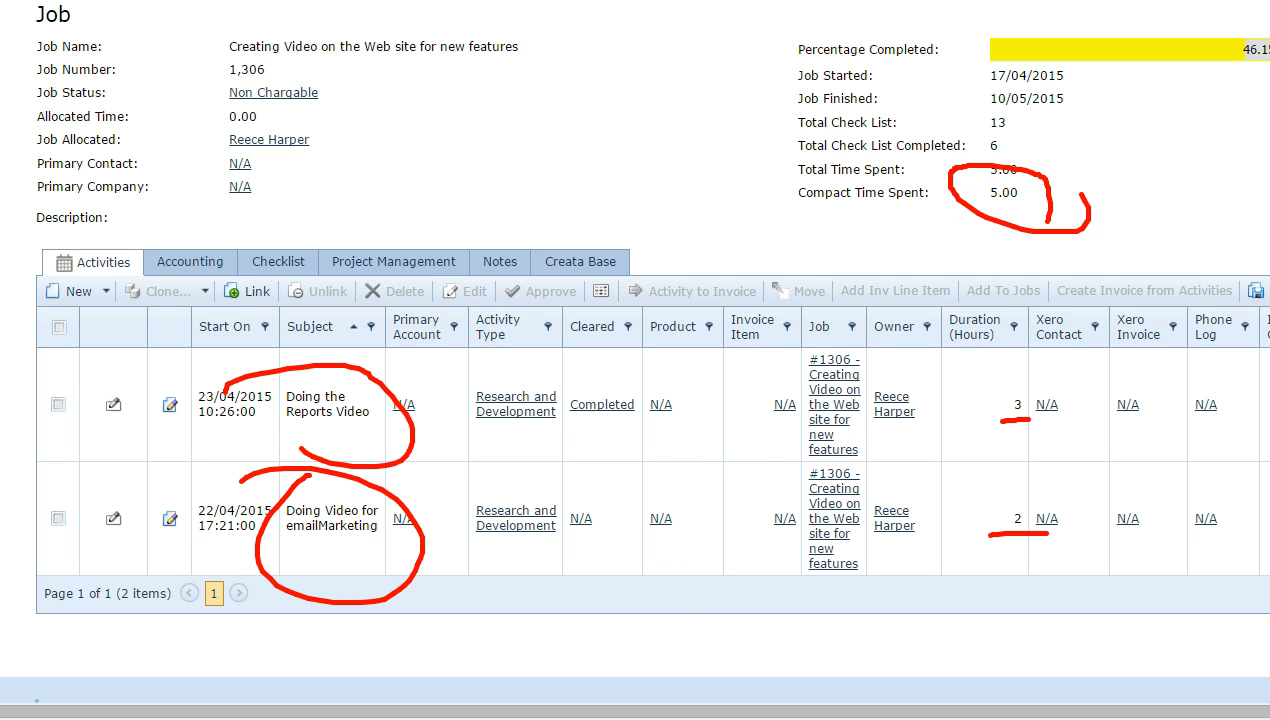
{"action": "key", "text": "Escape"}
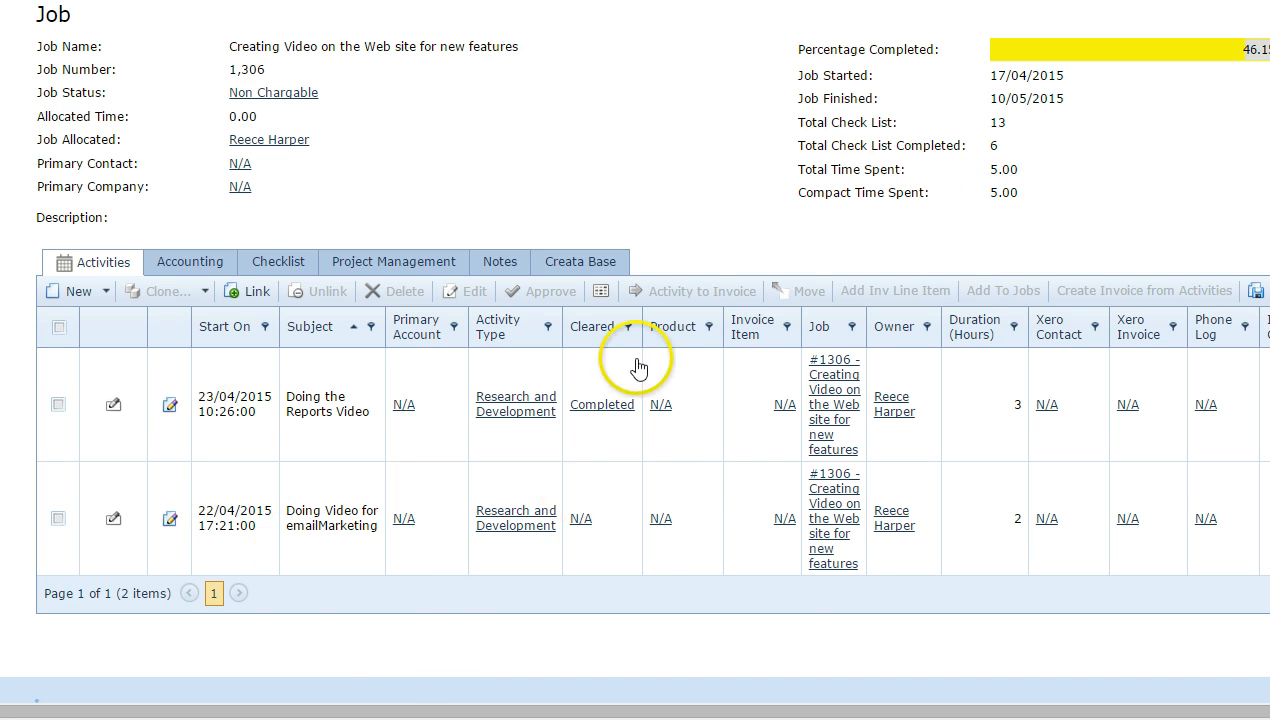
{"action": "scroll", "coordinate": [641, 346], "scroll_direction": "up", "scroll_amount": 1}
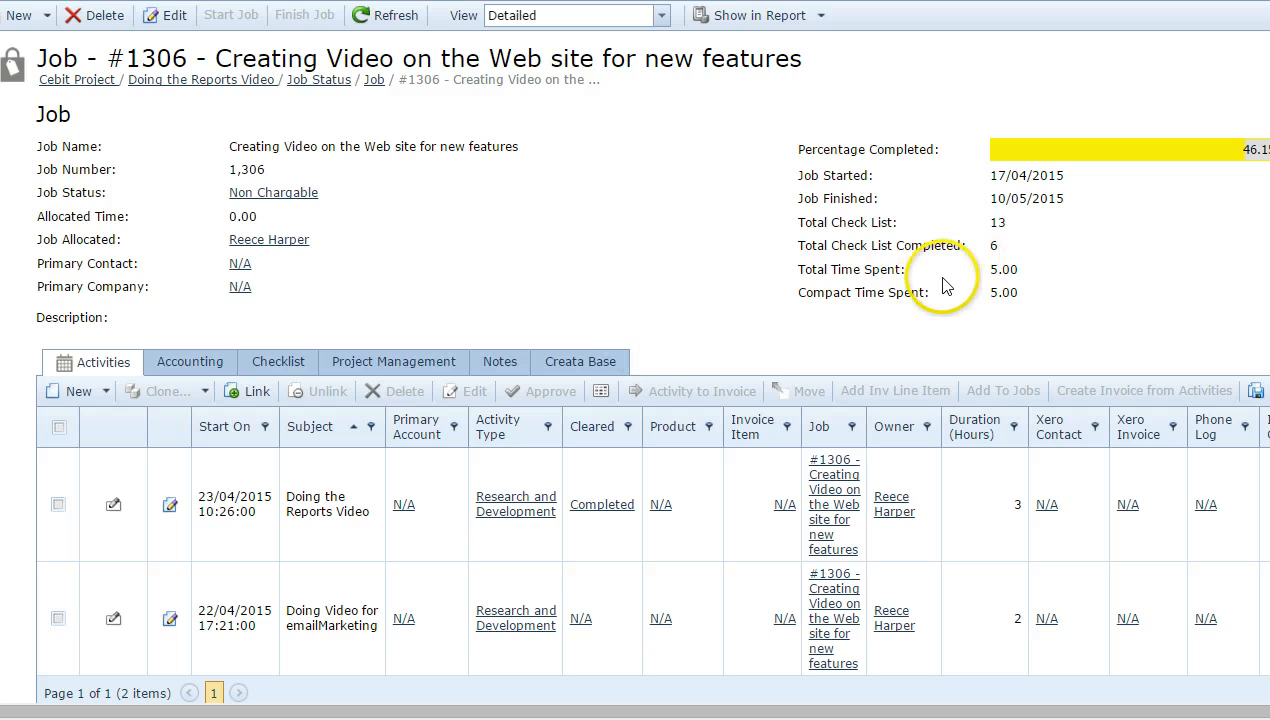
{"action": "left_click_drag", "start_coordinate": [32, 216], "coordinate": [133, 216]}
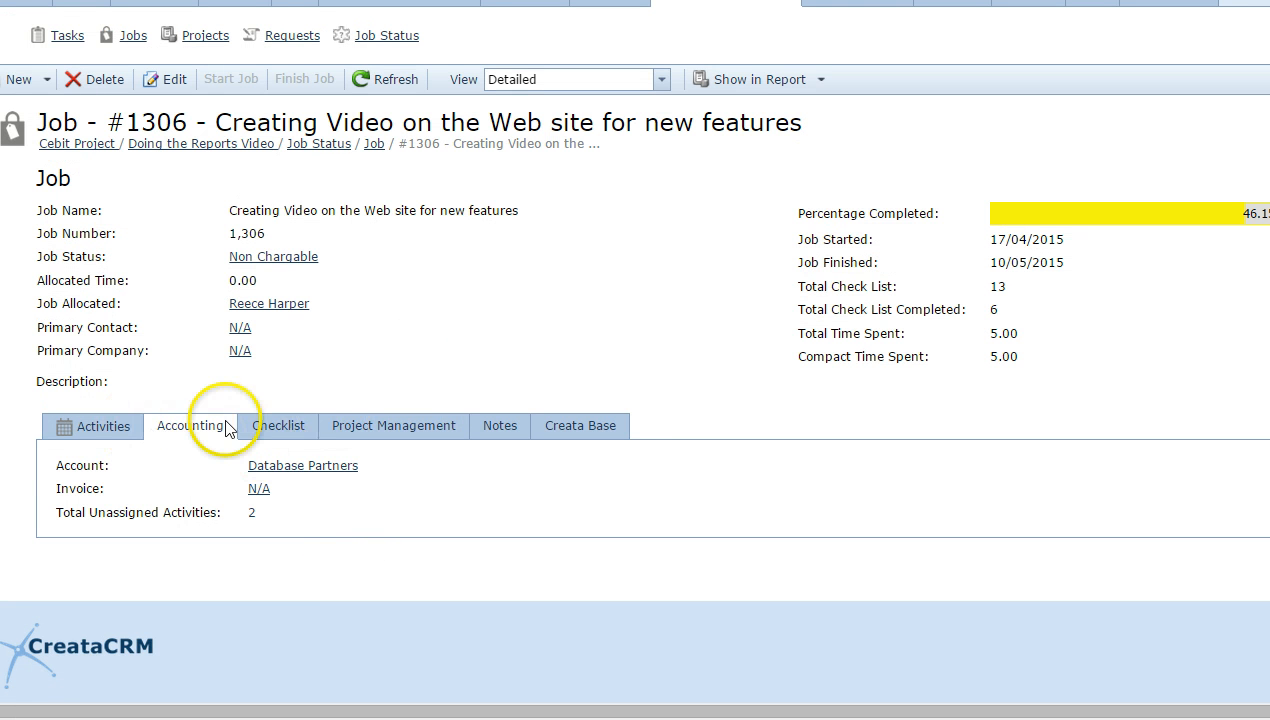
Show the job's checklist again and review its completed and outstanding items.
{"action": "left_click", "coordinate": [285, 425]}
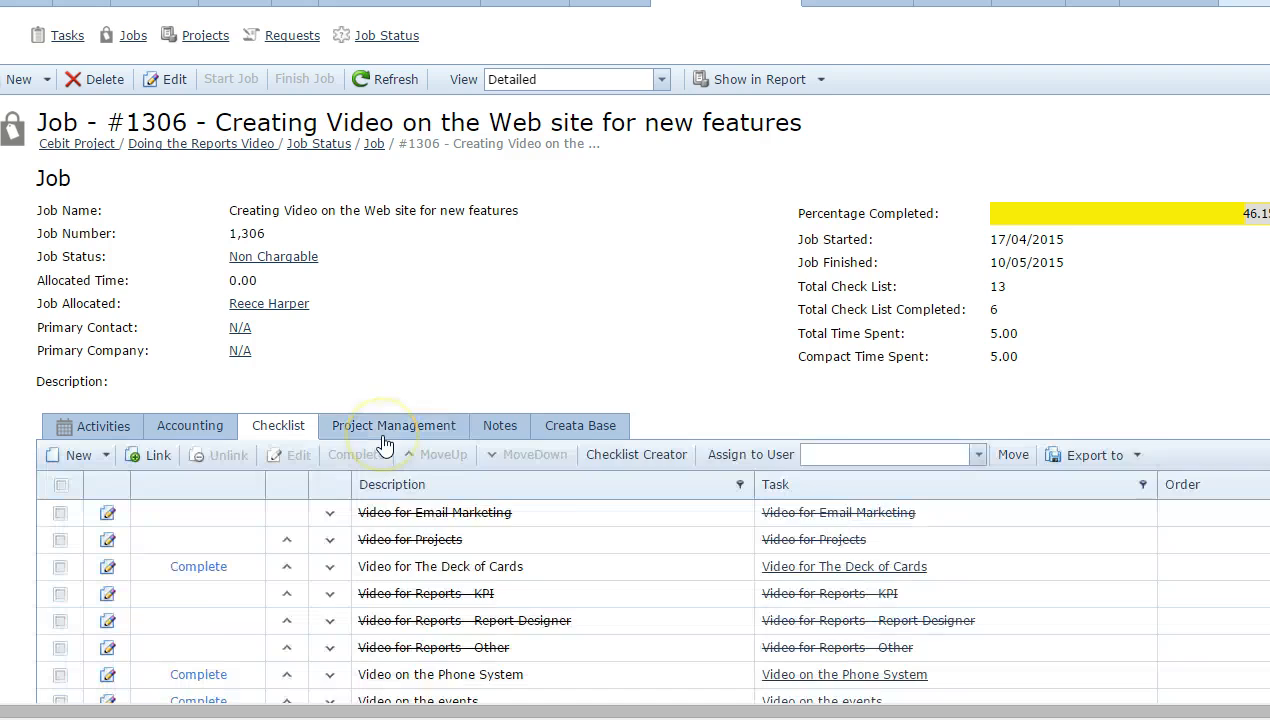
{"action": "scroll", "coordinate": [385, 445], "scroll_direction": "down", "scroll_amount": 2}
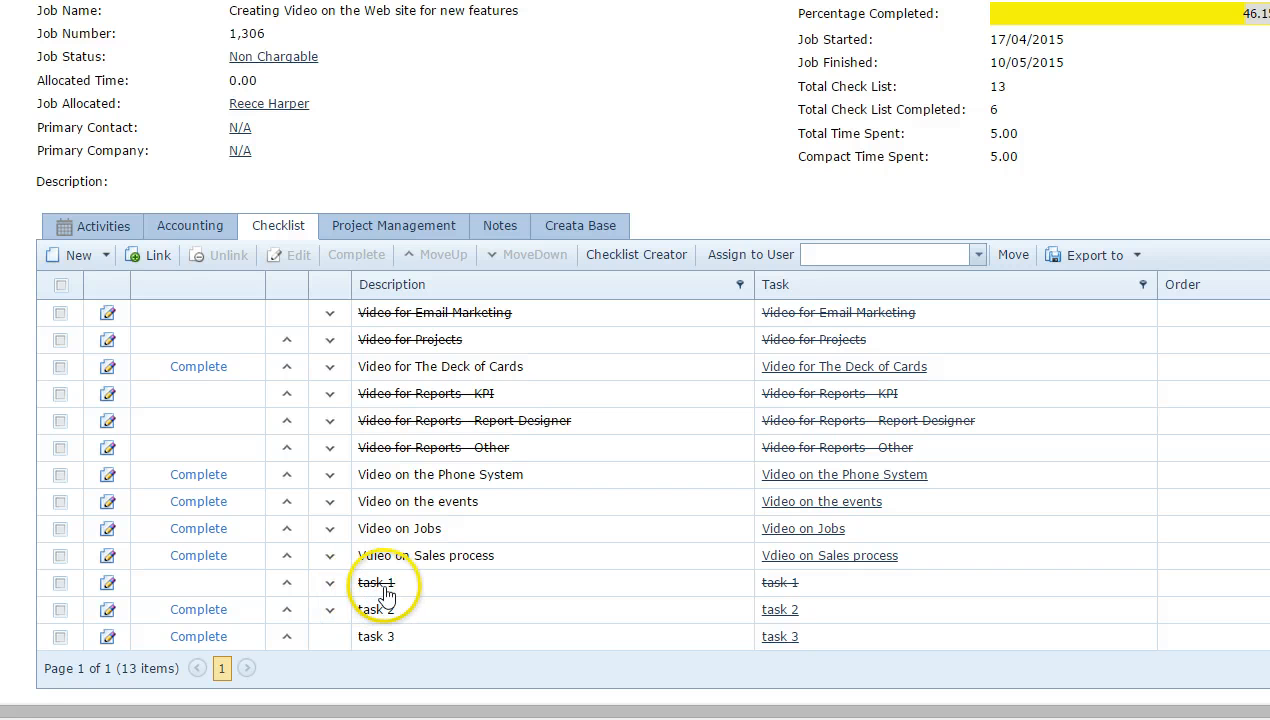
{"action": "scroll", "coordinate": [405, 643], "scroll_direction": "up", "scroll_amount": 2}
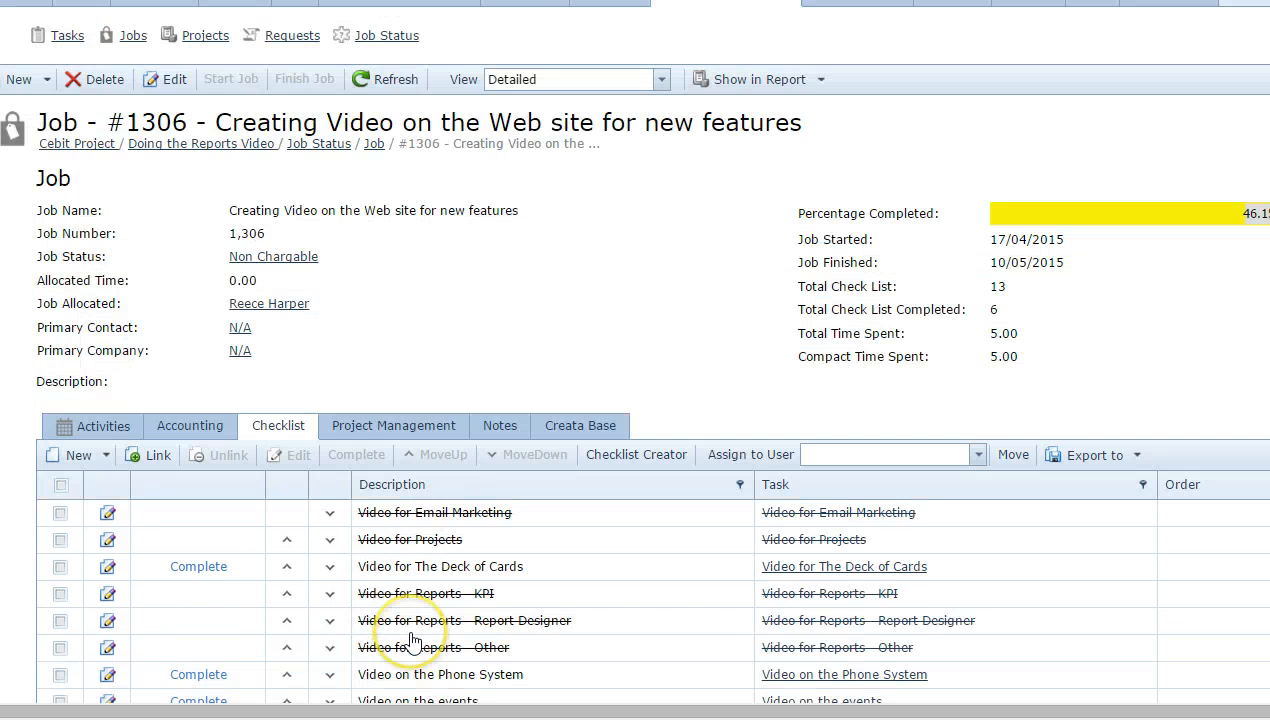
{"action": "scroll", "coordinate": [413, 640], "scroll_direction": "up", "scroll_amount": 1}
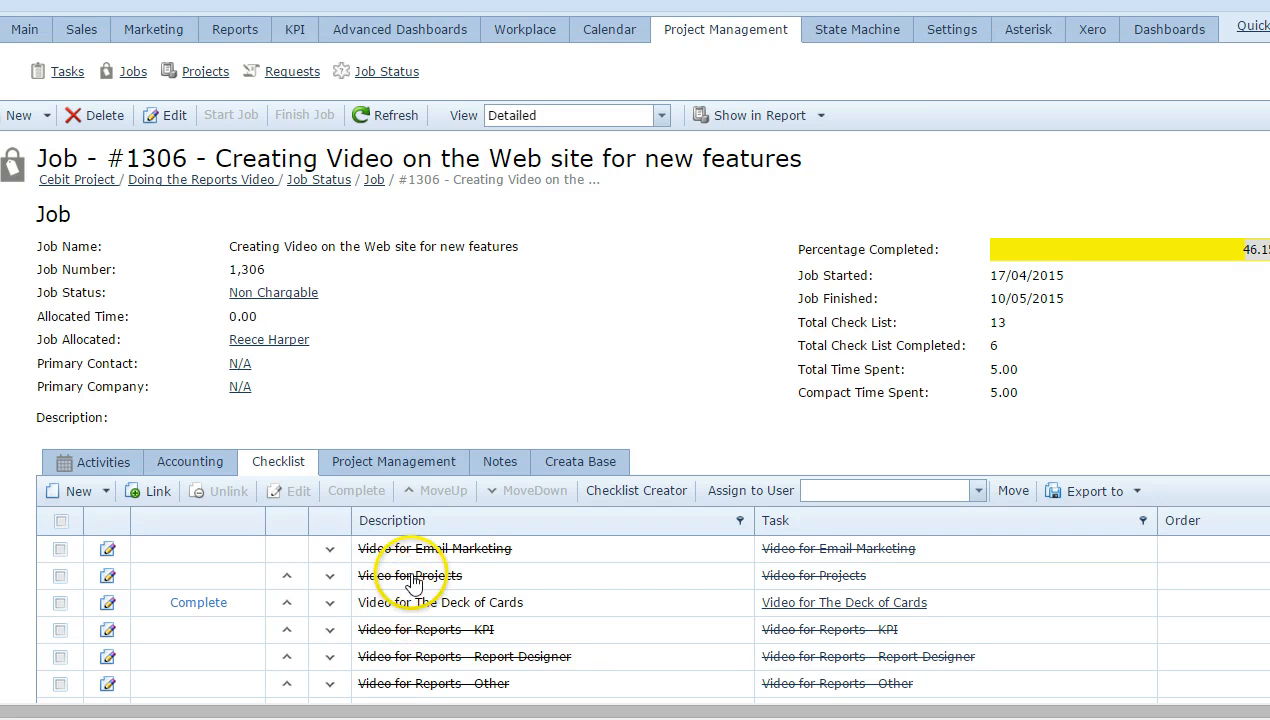
Open the TaskOrganizer and find the Tasks 2 and task 2 cards among the Today tasks.
{"action": "left_click", "coordinate": [24, 30]}
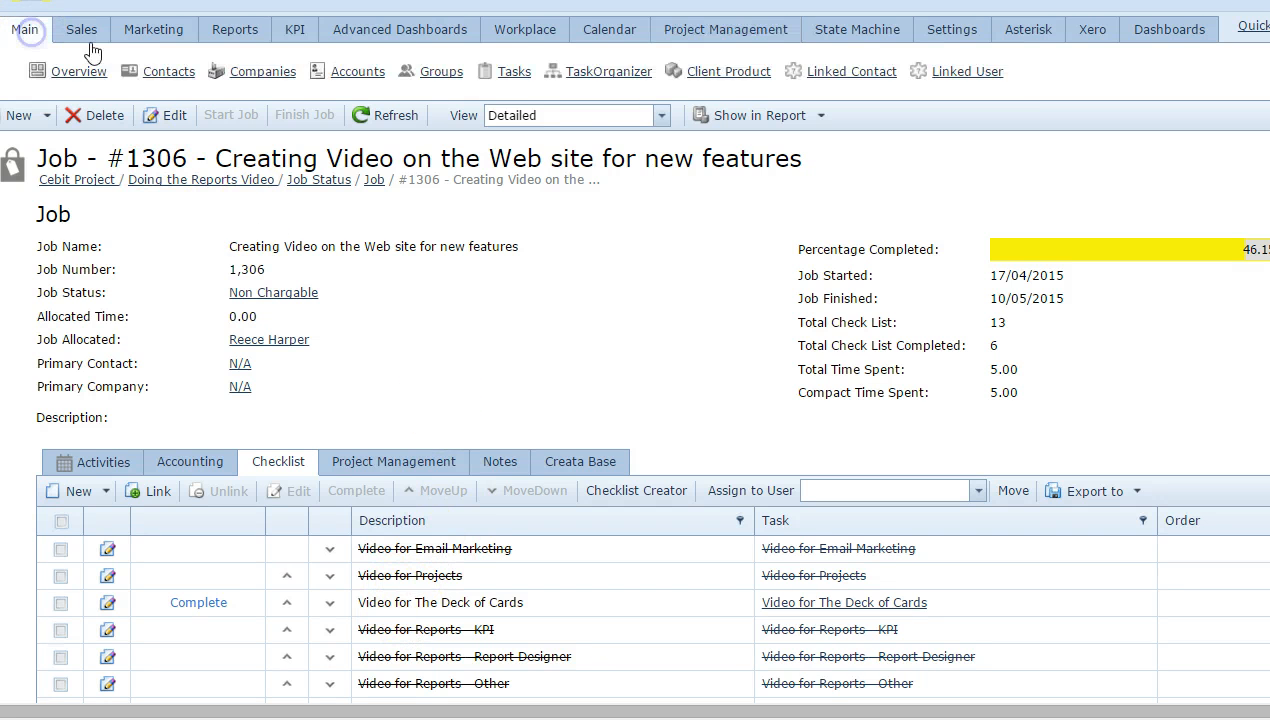
{"action": "left_click", "coordinate": [605, 74]}
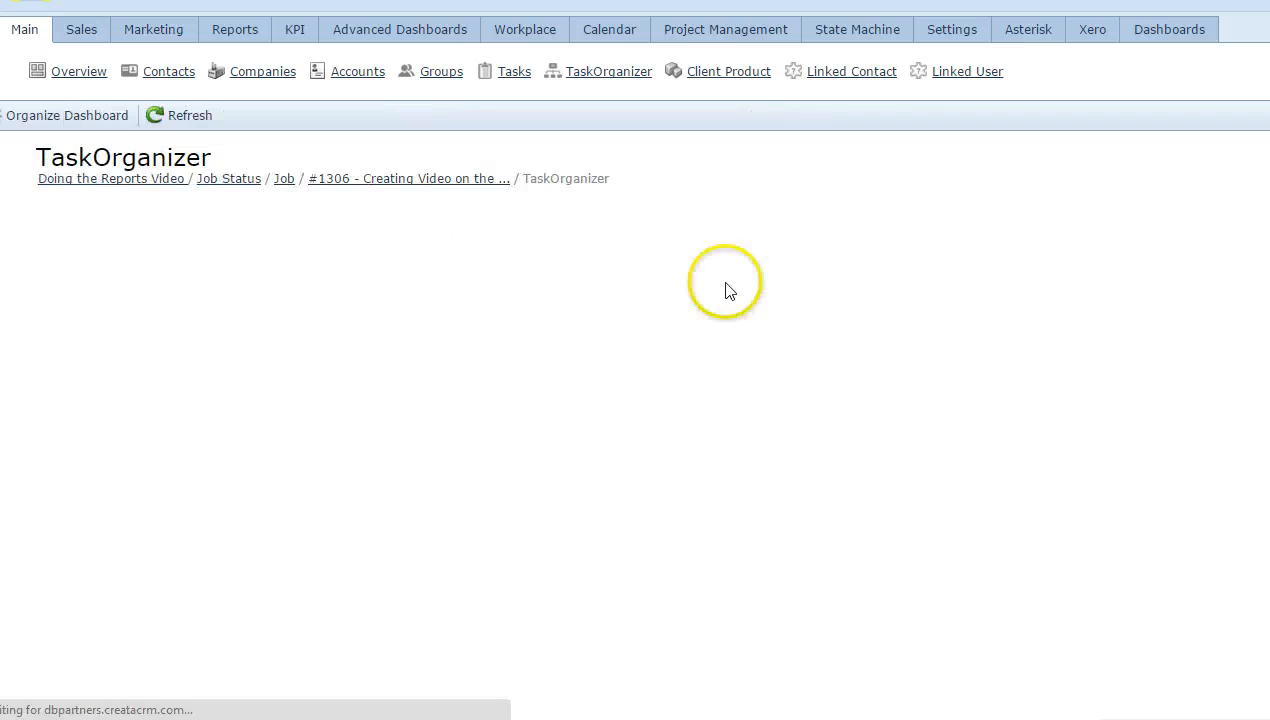
{"action": "scroll", "coordinate": [534, 287], "scroll_direction": "down", "scroll_amount": 1}
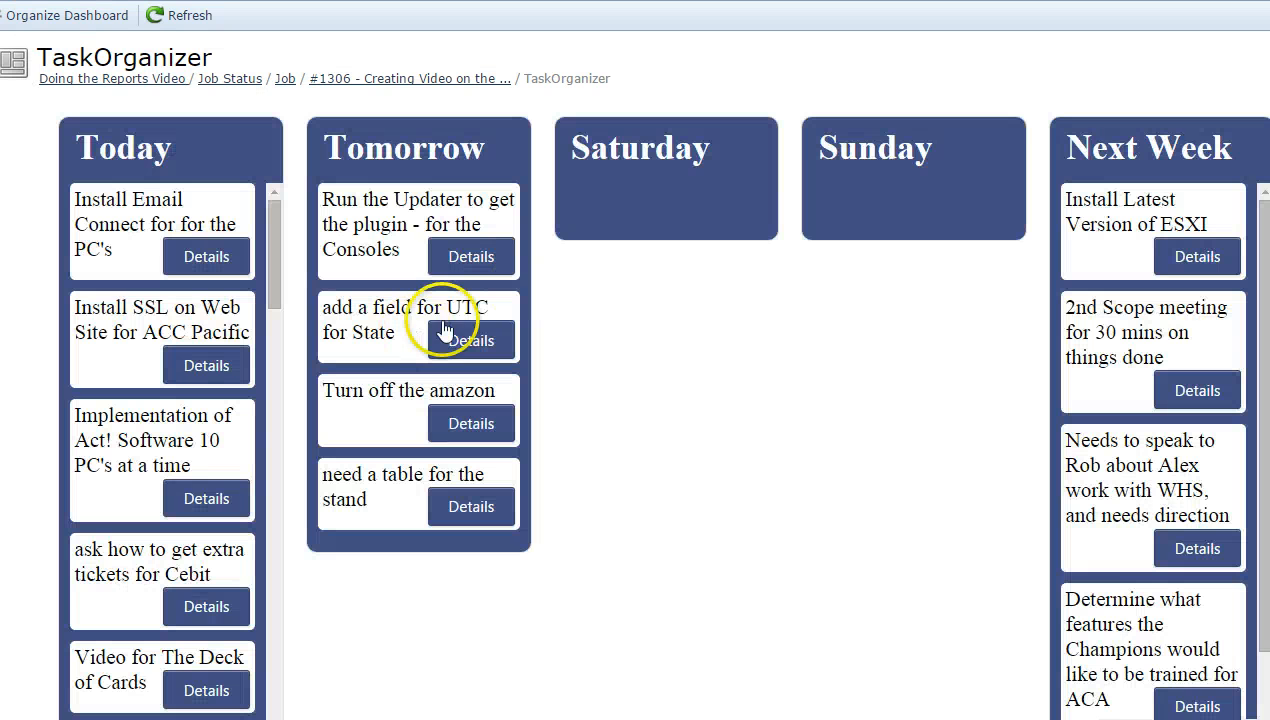
{"action": "scroll", "coordinate": [185, 375], "scroll_direction": "down", "scroll_amount": 10}
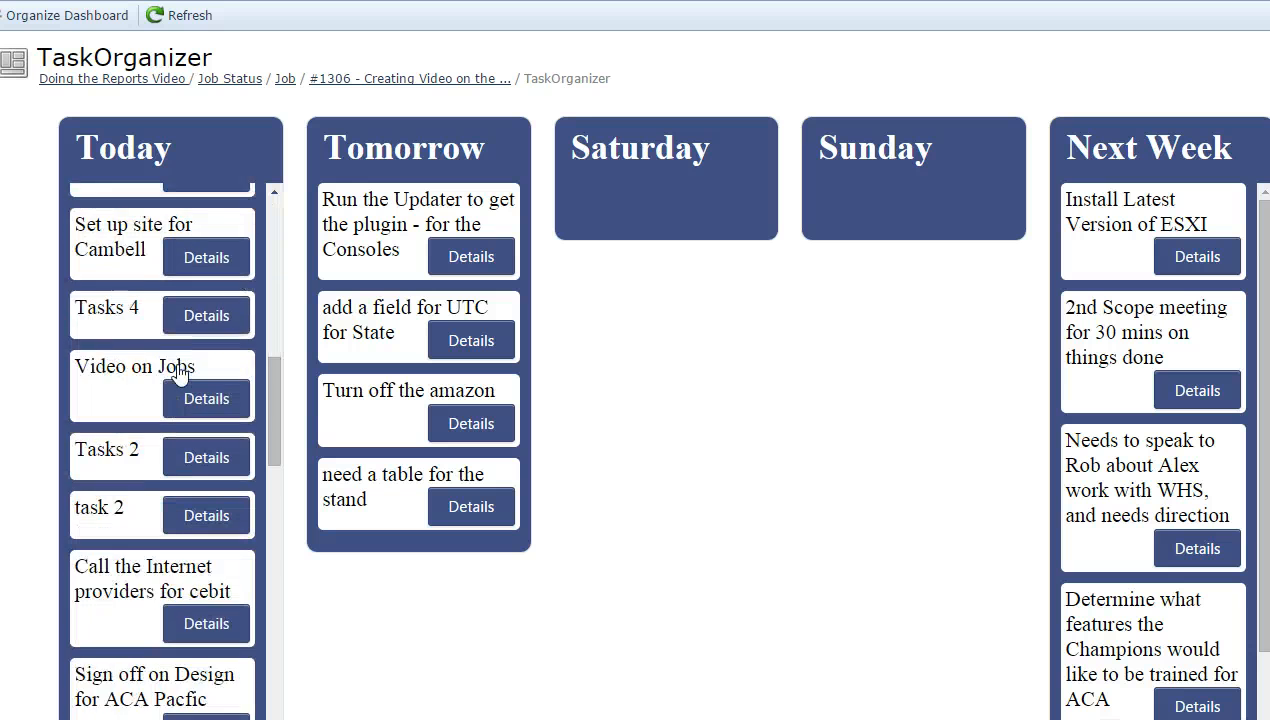
{"action": "scroll", "coordinate": [180, 372], "scroll_direction": "up", "scroll_amount": 4}
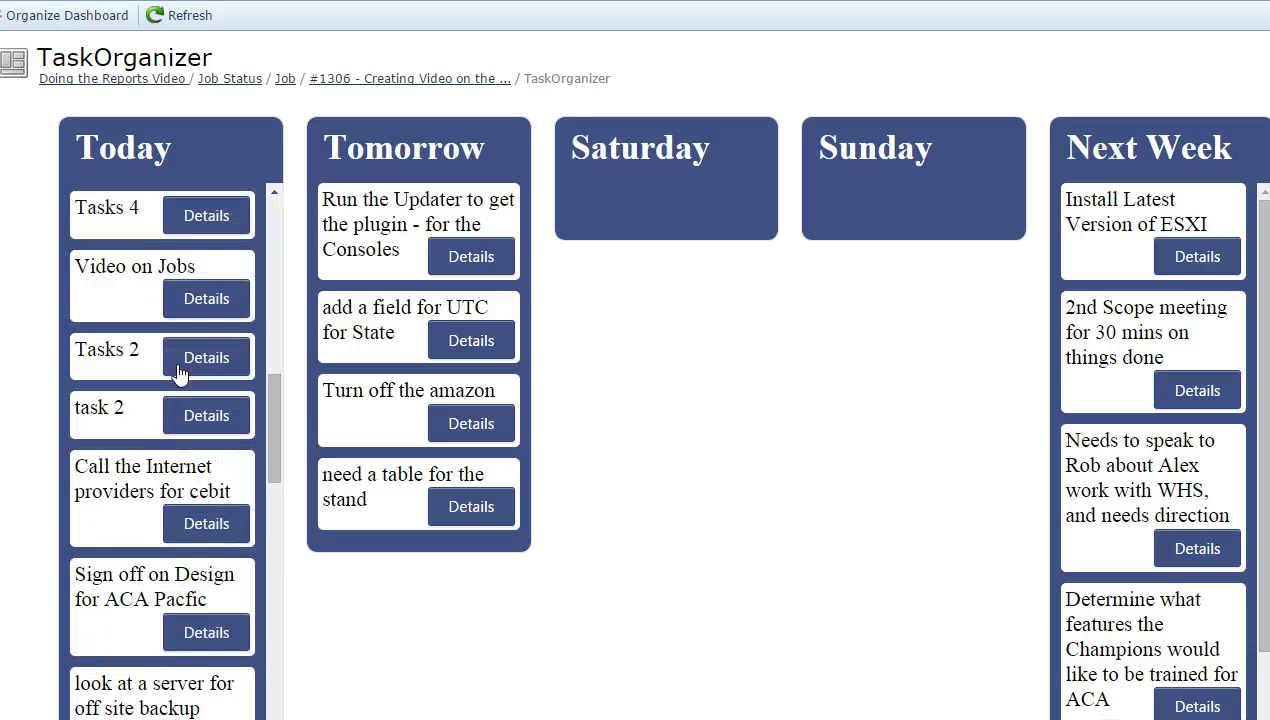
{"action": "scroll", "coordinate": [180, 372], "scroll_direction": "down", "scroll_amount": 2}
{"action": "scroll", "coordinate": [180, 372], "scroll_direction": "up", "scroll_amount": 2}
Reschedule the Tasks 2 card from Today to Tomorrow and the task 2 card from Today to Next Week.
{"action": "left_click_drag", "start_coordinate": [128, 283], "coordinate": [103, 272]}
{"action": "left_click_drag", "start_coordinate": [113, 352], "coordinate": [310, 280]}
{"action": "left_click_drag", "start_coordinate": [108, 346], "coordinate": [1075, 300]}
{"action": "scroll", "coordinate": [142, 538], "scroll_direction": "down", "scroll_amount": 8}
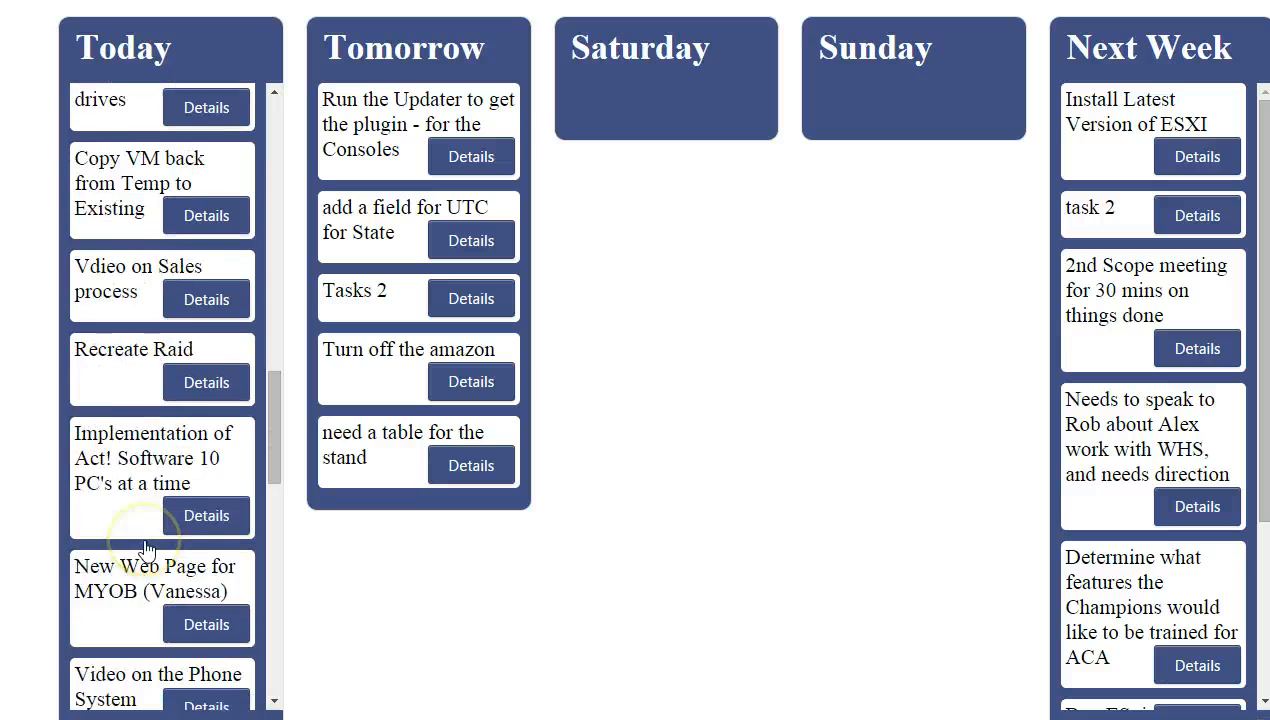
Reschedule the New Web Page for MYOB card and the pluralsight project scope management link card from Today to Tomorrow.
{"action": "scroll", "coordinate": [145, 548], "scroll_direction": "down", "scroll_amount": 1}
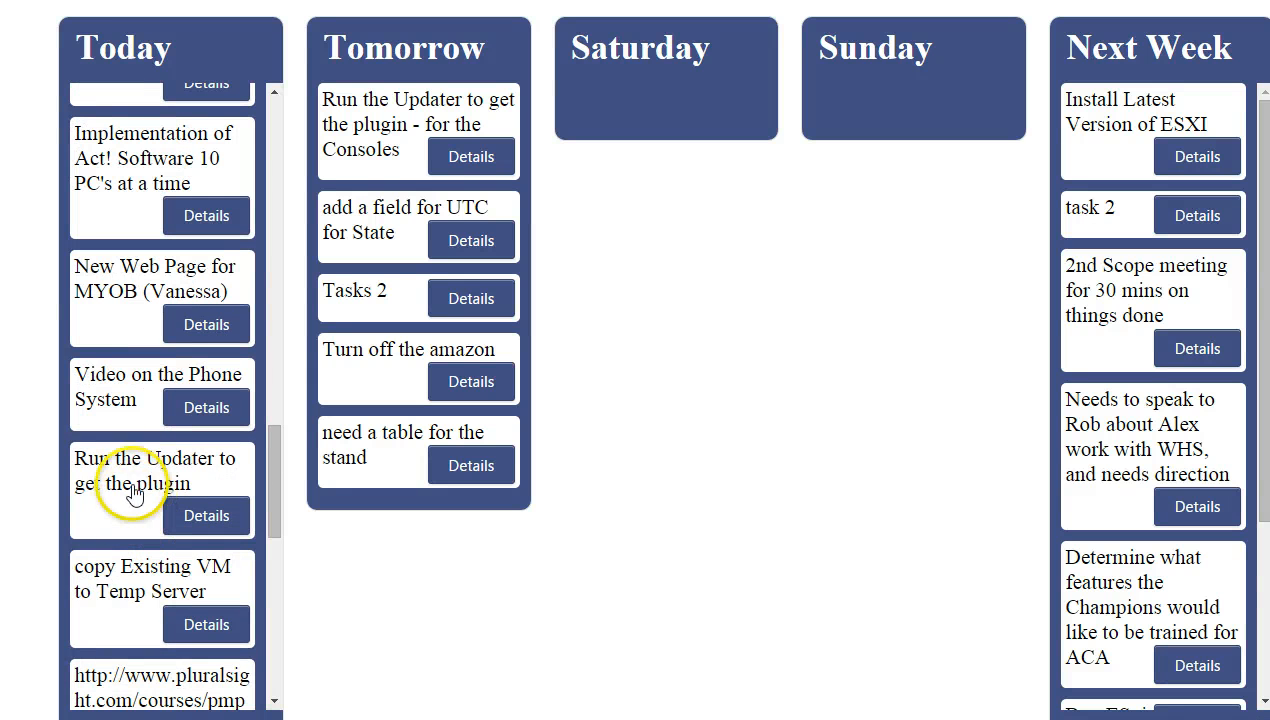
{"action": "left_click_drag", "start_coordinate": [122, 302], "coordinate": [383, 252]}
{"action": "left_click_drag", "start_coordinate": [136, 604], "coordinate": [388, 400]}
{"action": "scroll", "coordinate": [112, 590], "scroll_direction": "down", "scroll_amount": 5}
Return from the TaskOrganizer to the job Creating Video on the Web site for new features and review its checklist.
{"action": "scroll", "coordinate": [112, 590], "scroll_direction": "up", "scroll_amount": 20}
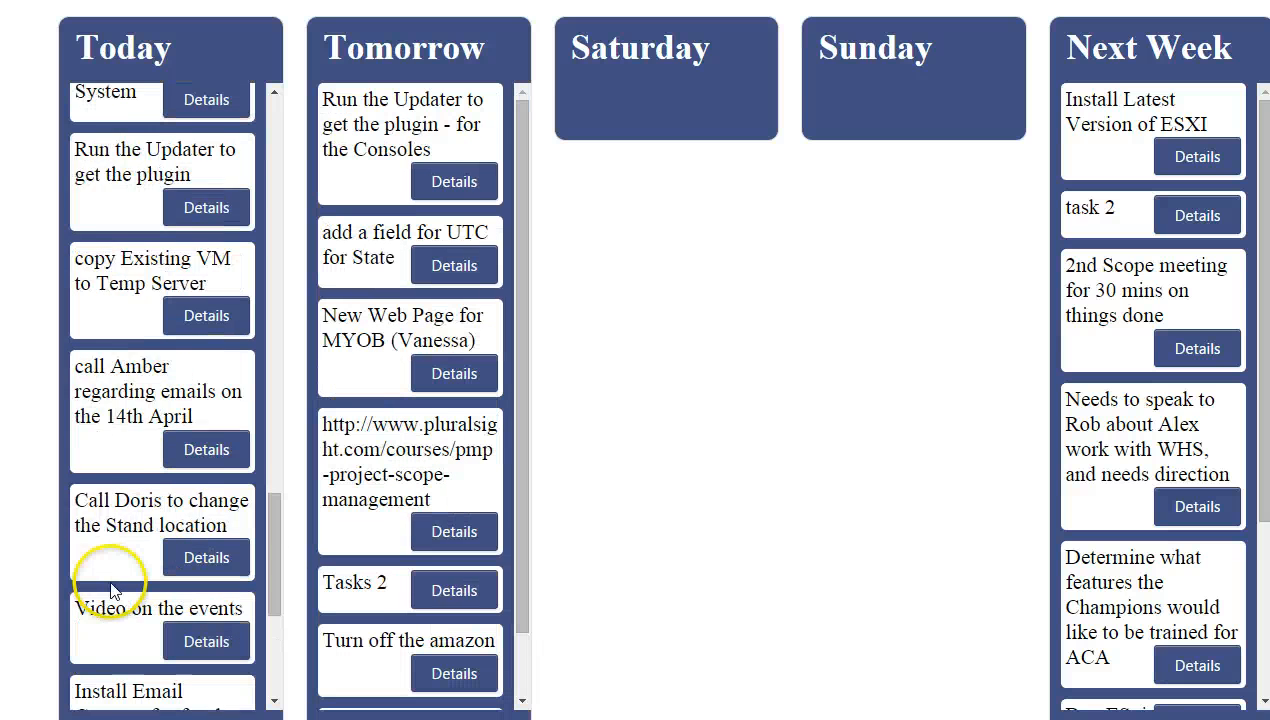
{"action": "scroll", "coordinate": [112, 588], "scroll_direction": "up", "scroll_amount": 5}
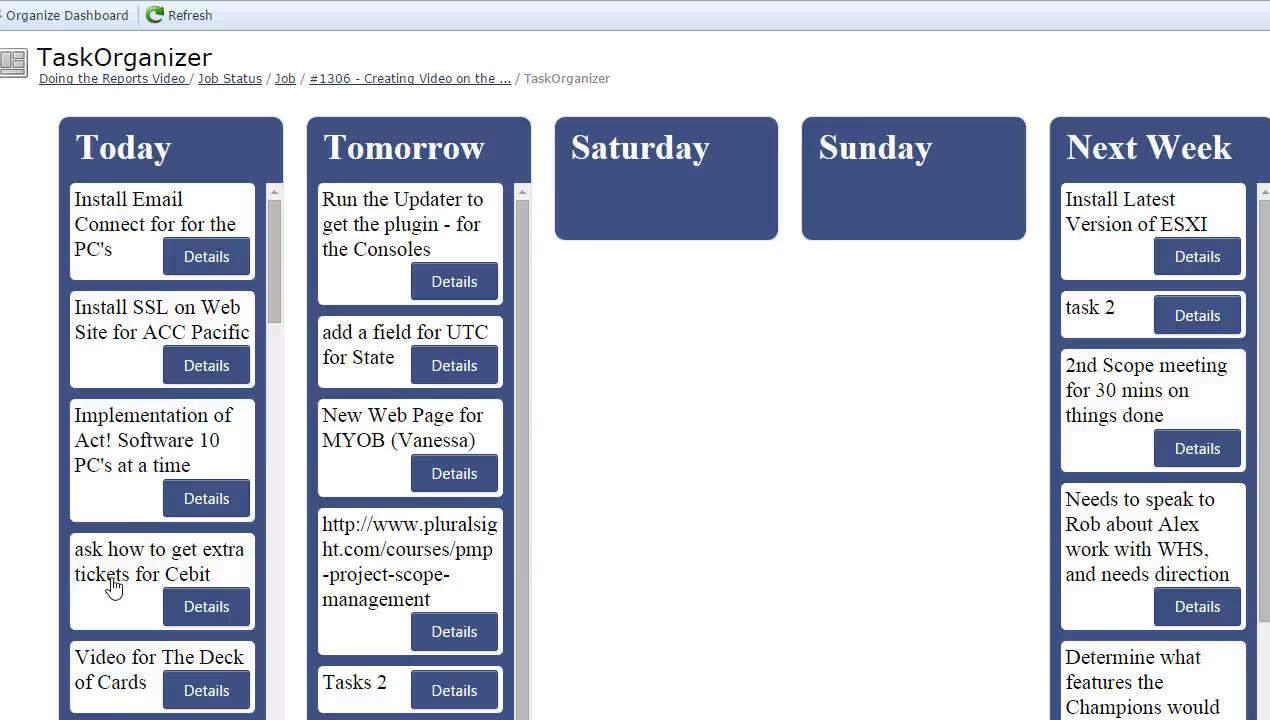
{"action": "scroll", "coordinate": [116, 586], "scroll_direction": "up", "scroll_amount": 1}
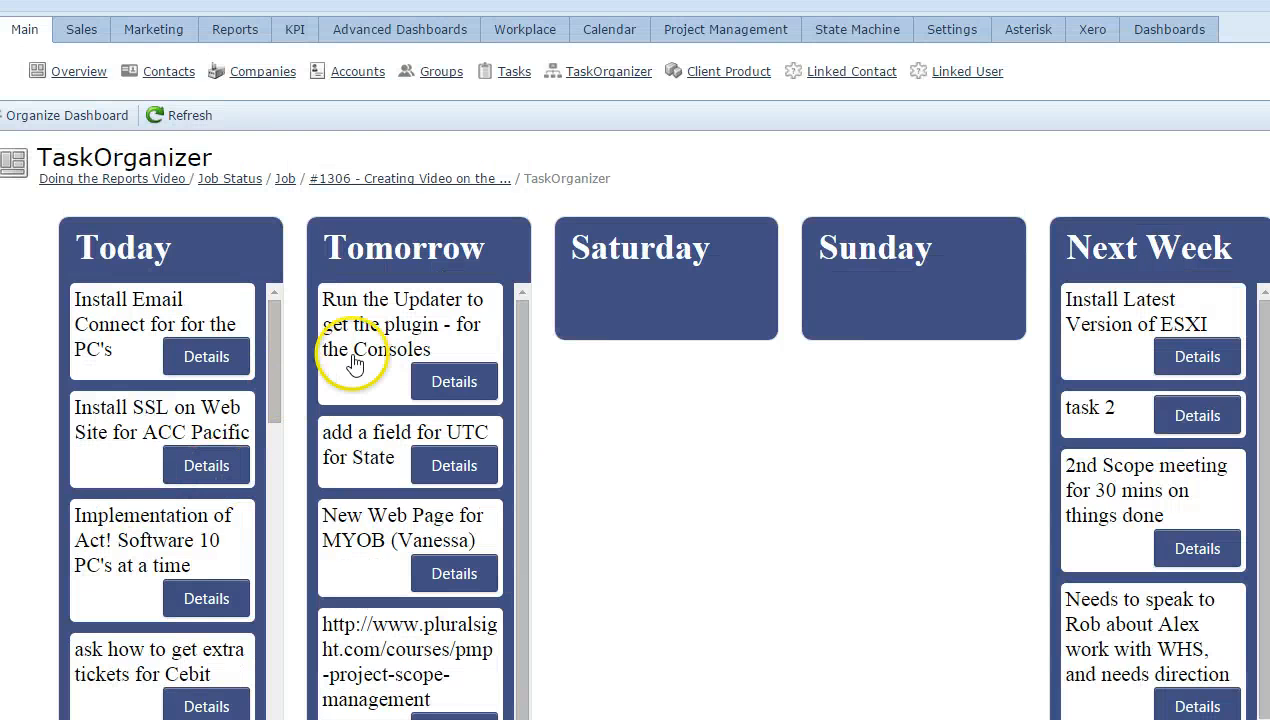
{"action": "left_click", "coordinate": [462, 179]}
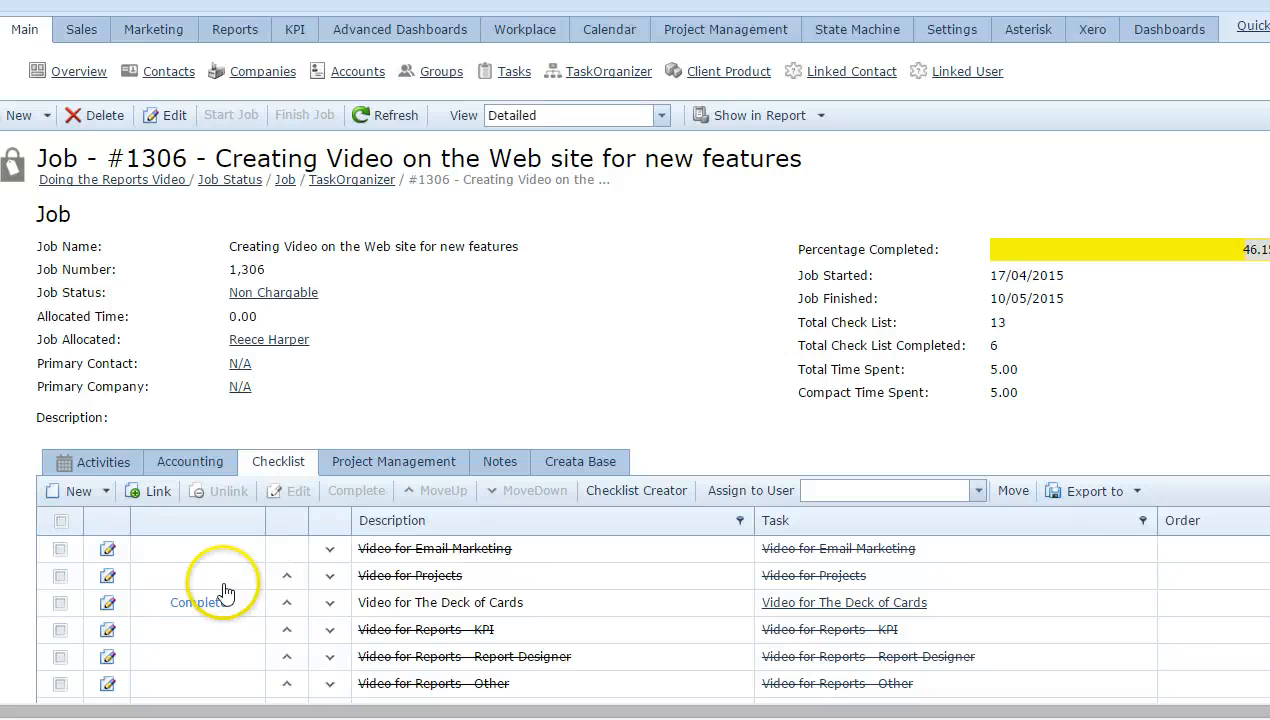
{"action": "scroll", "coordinate": [221, 434], "scroll_direction": "down", "scroll_amount": 1}
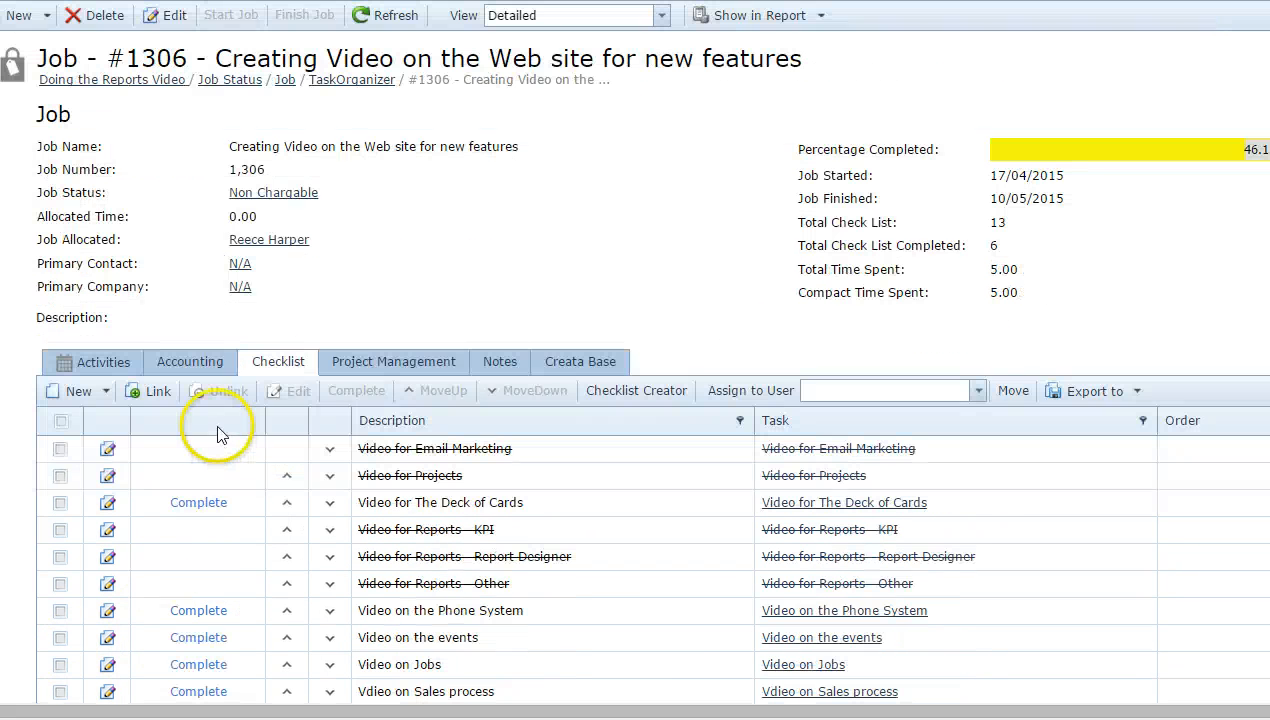
Select the job's activities Doing the Reports Video and Doing Video for emailMarketing and start converting them to an invoice.
{"action": "left_click", "coordinate": [122, 373]}
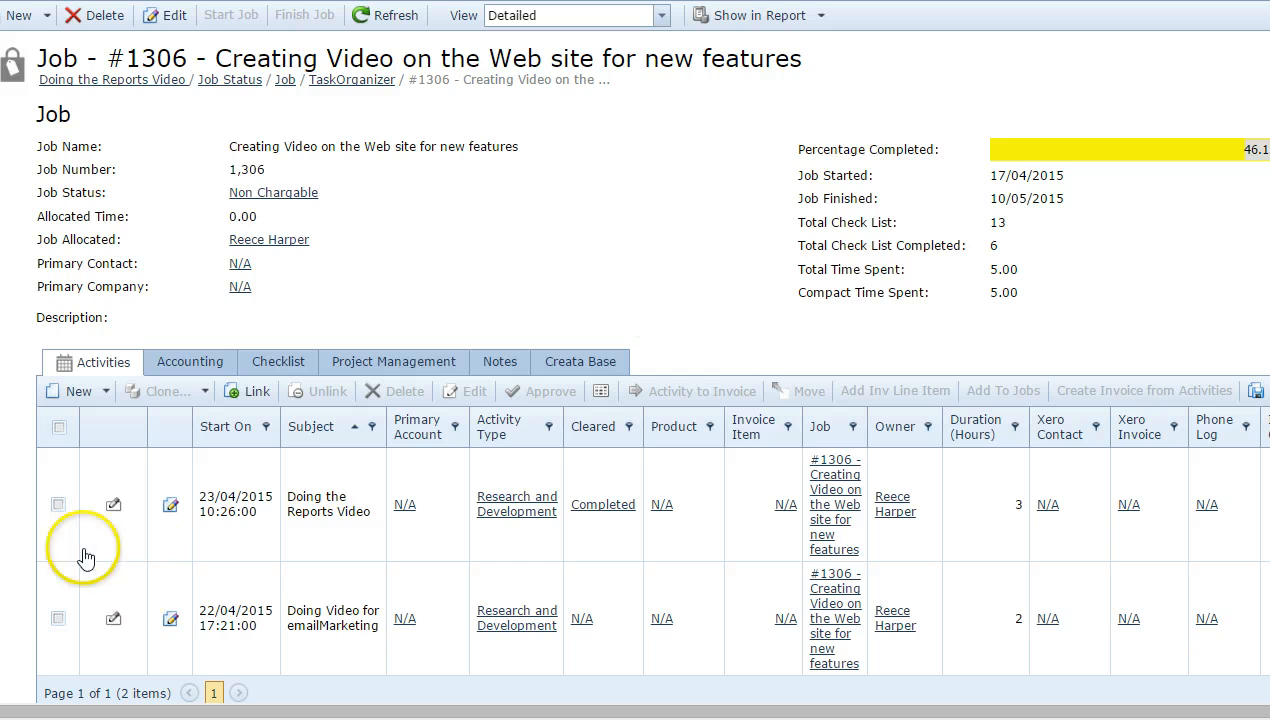
{"action": "left_click", "coordinate": [58, 505]}
{"action": "left_click", "coordinate": [59, 620]}
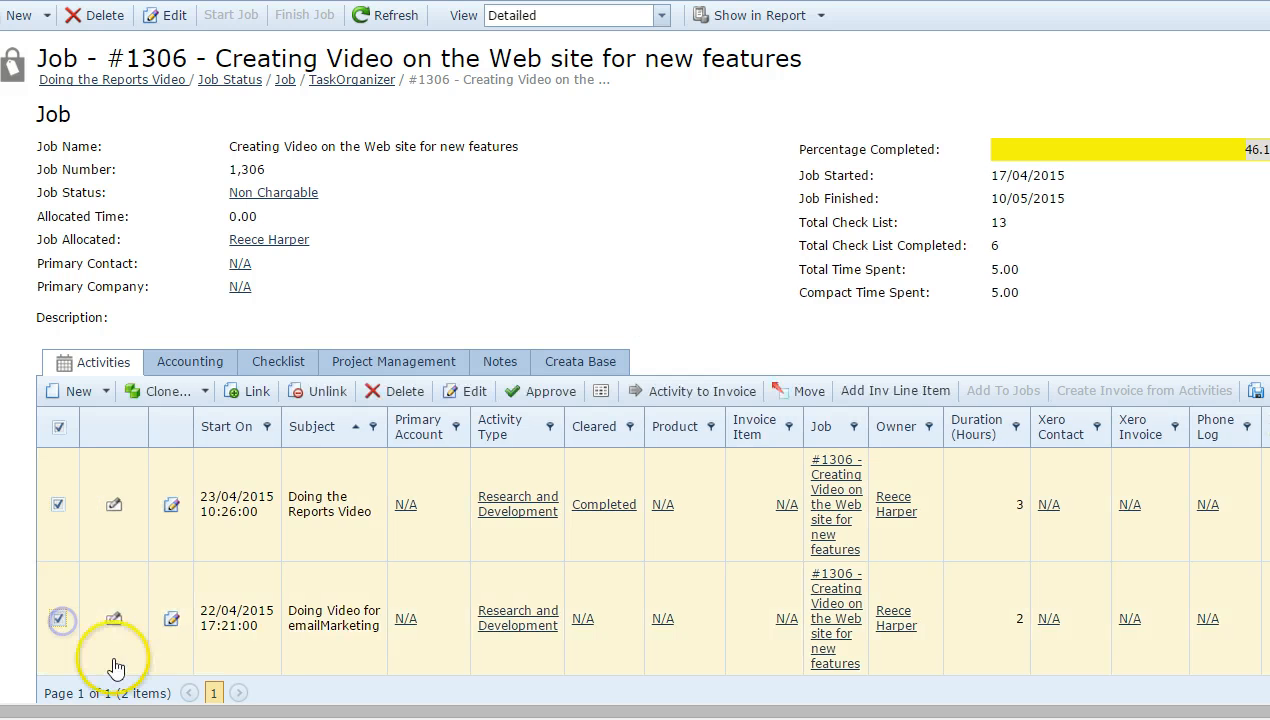
{"action": "left_click", "coordinate": [732, 392]}
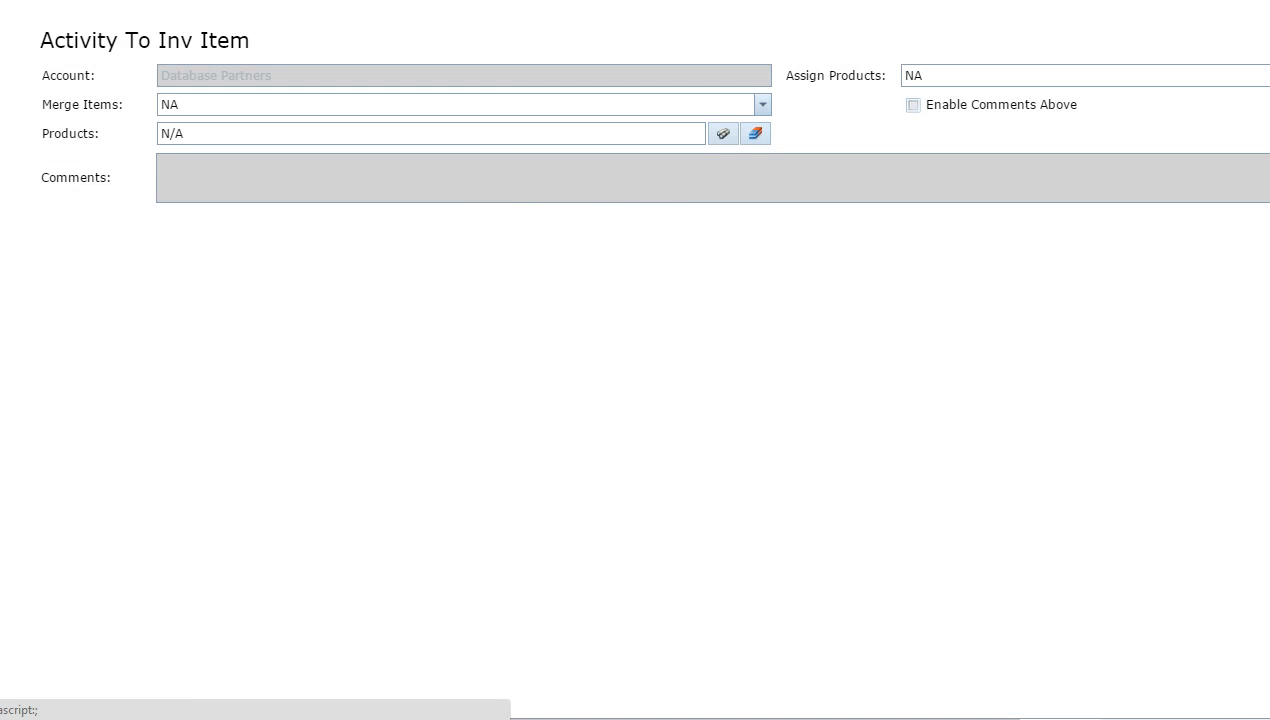
Set Merge Items to Add individual items and choose CreataCRM Consulting as the product.
{"action": "left_click", "coordinate": [762, 105]}
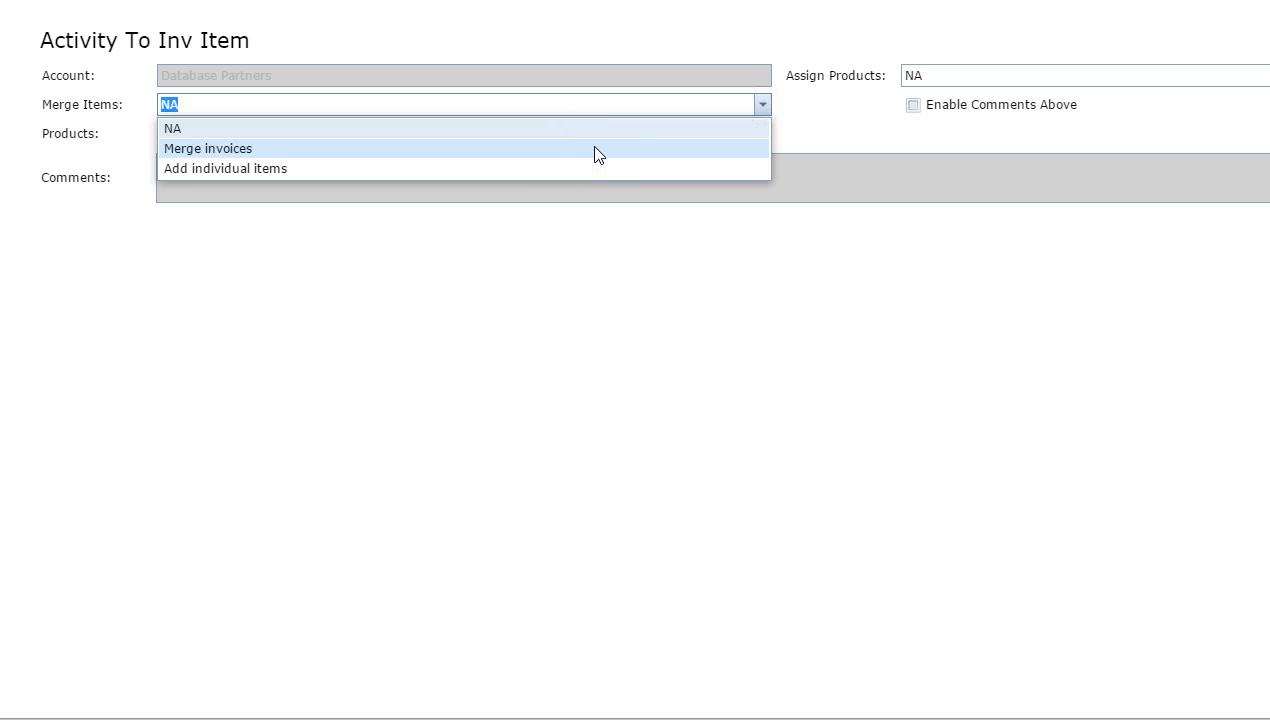
{"action": "left_click", "coordinate": [584, 170]}
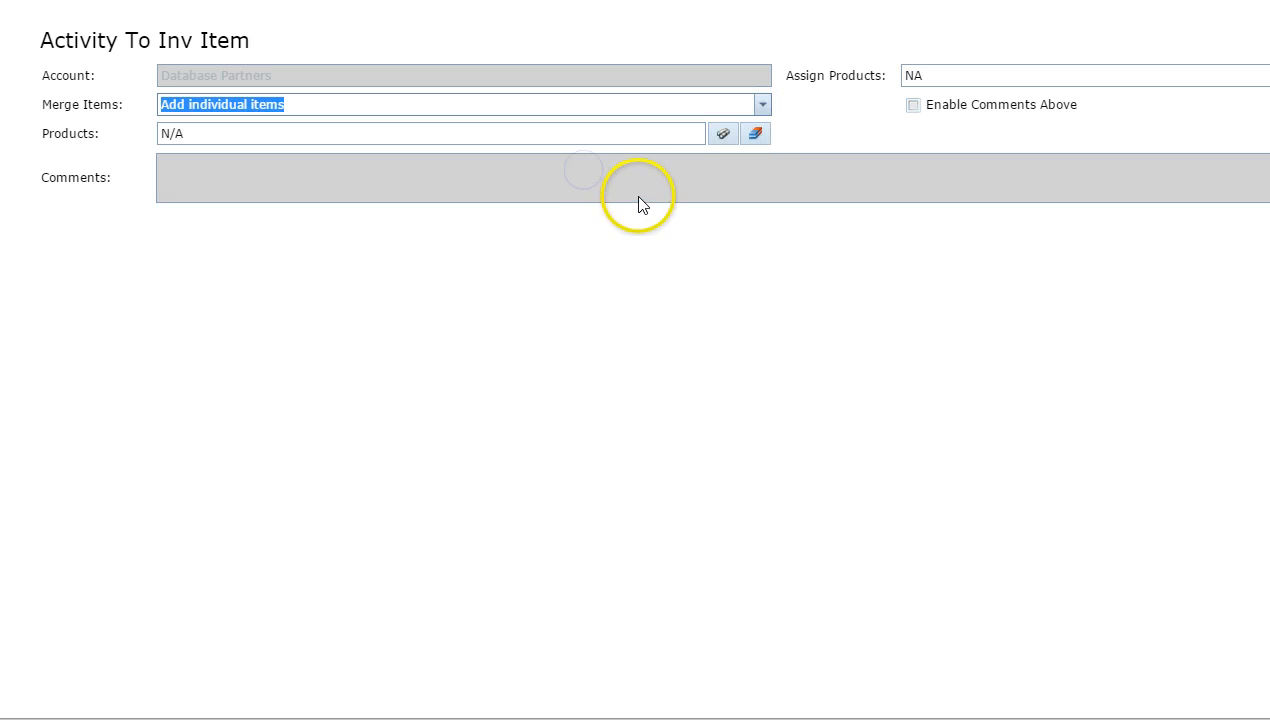
{"action": "left_click", "coordinate": [721, 136]}
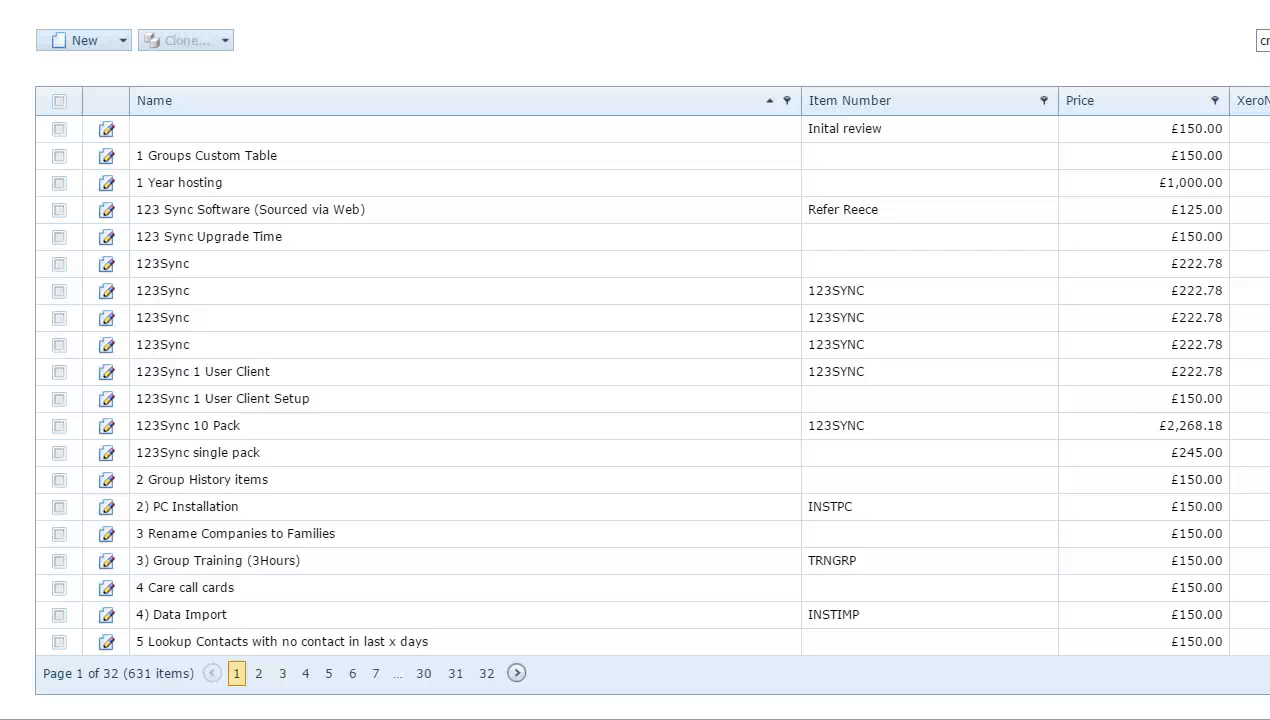
{"action": "key", "text": "Return"}
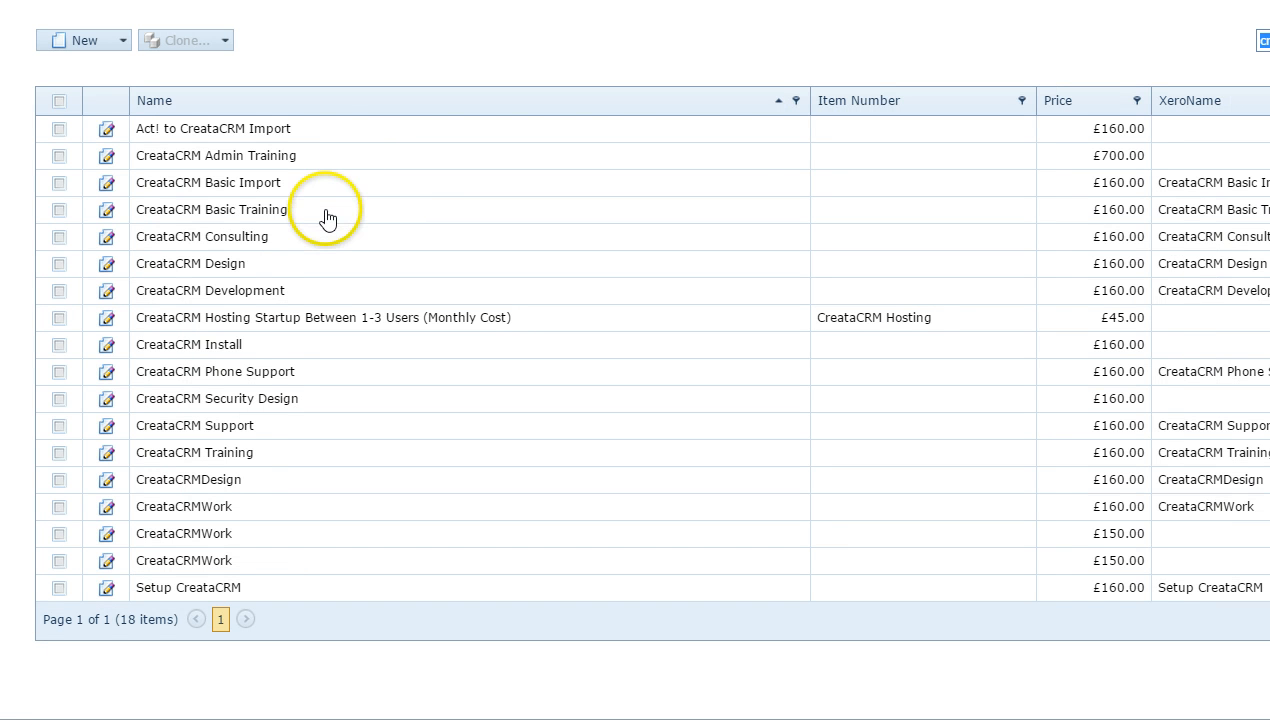
{"action": "left_click", "coordinate": [297, 240]}
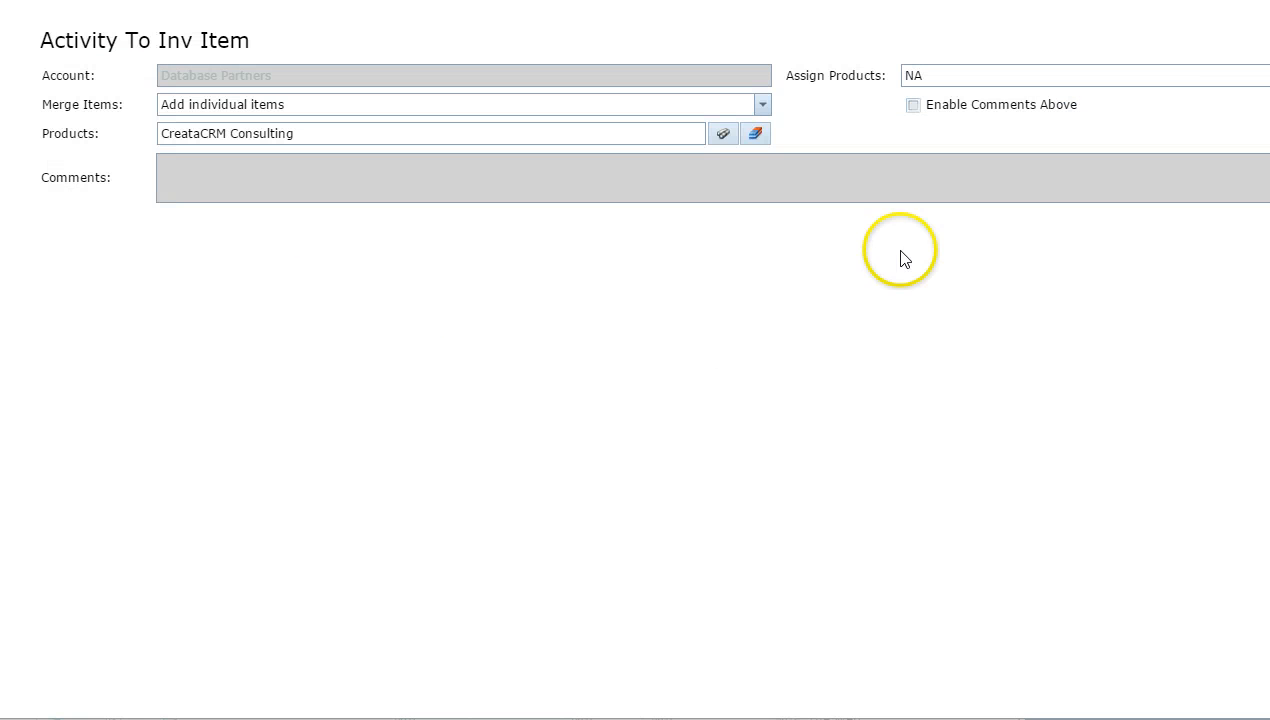
Set Assign Products to Assign all blank product to blank and run the conversion of the activities to invoice items.
{"action": "left_click", "coordinate": [1262, 76]}
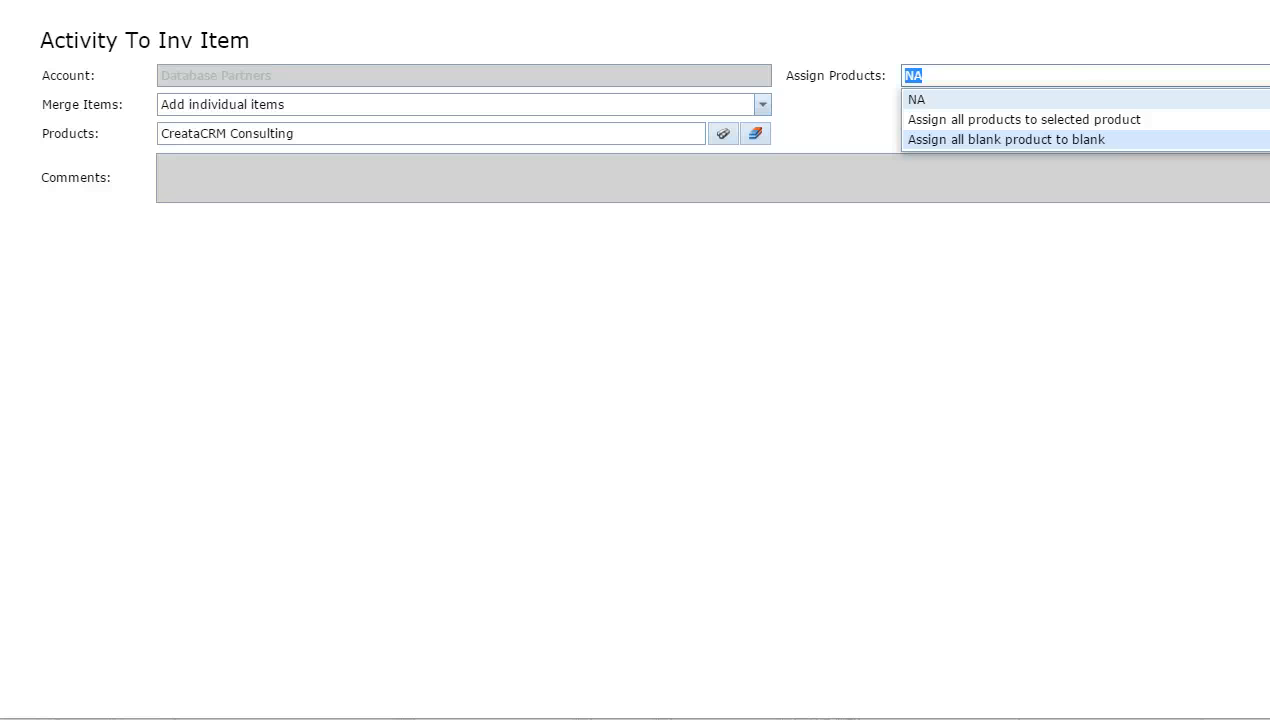
{"action": "left_click", "coordinate": [1262, 140]}
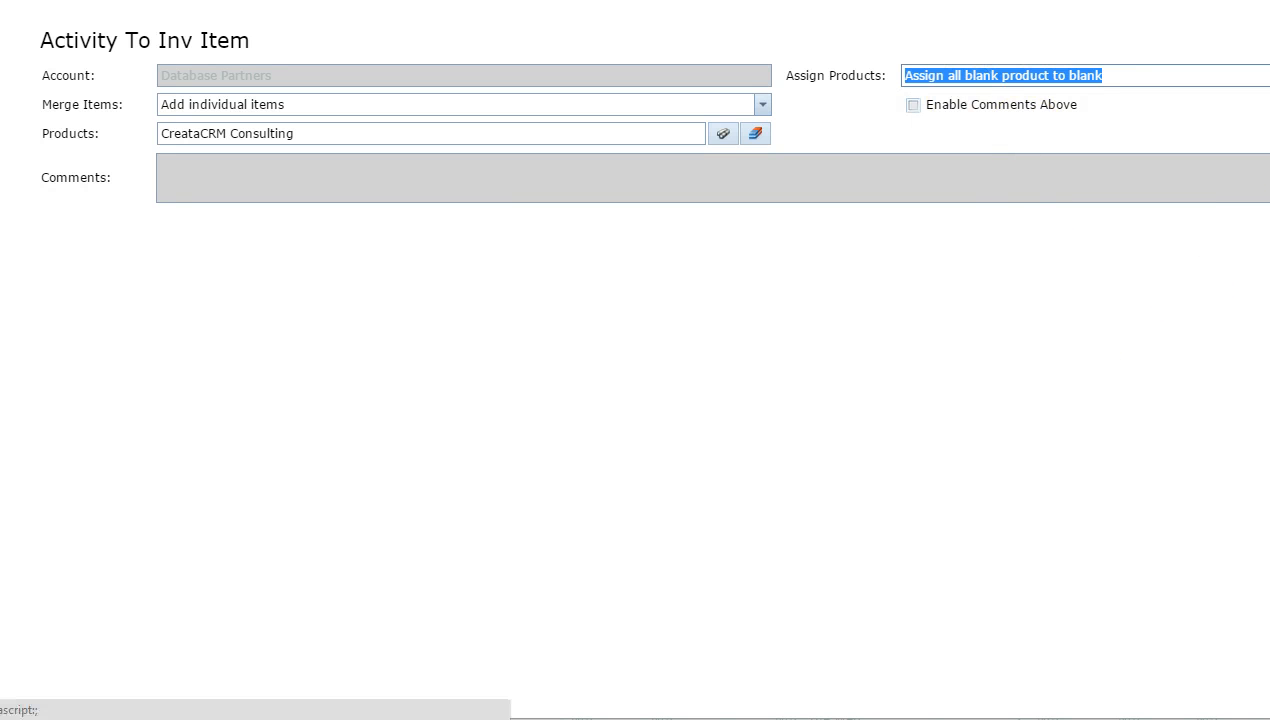
{"action": "left_click", "coordinate": [1262, 690]}
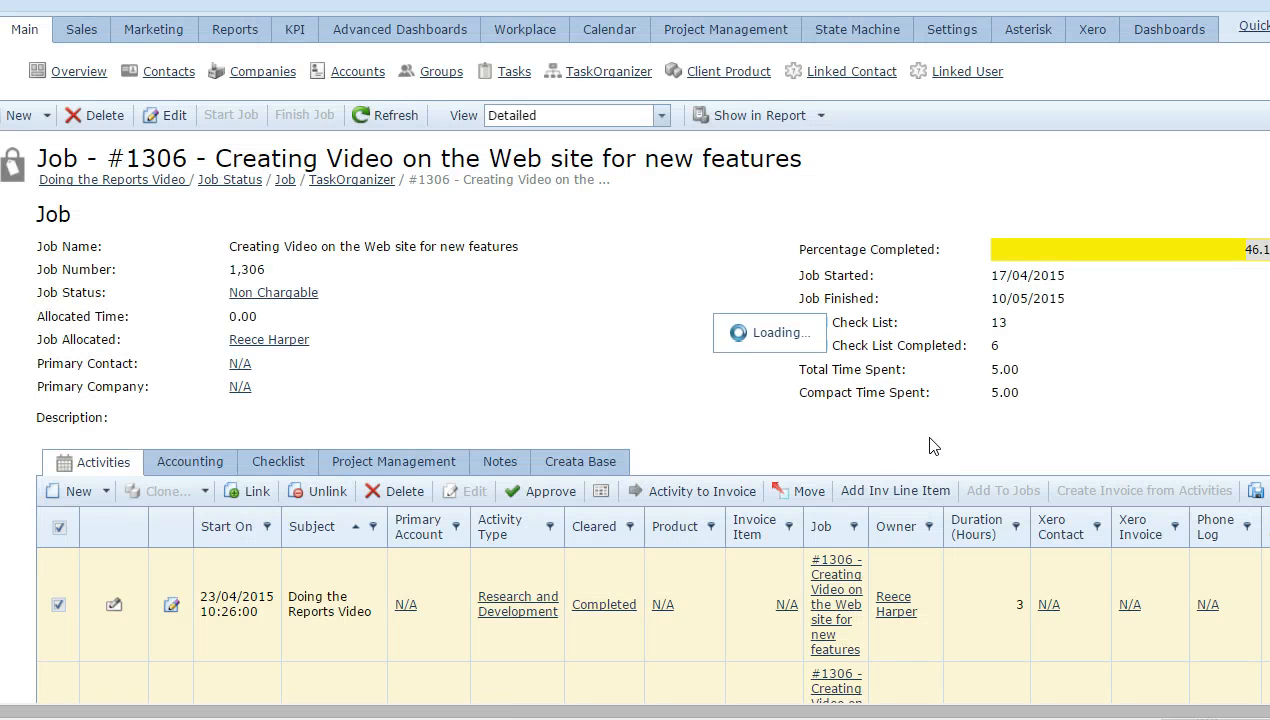
{"action": "scroll", "coordinate": [918, 443], "scroll_direction": "down", "scroll_amount": 1}
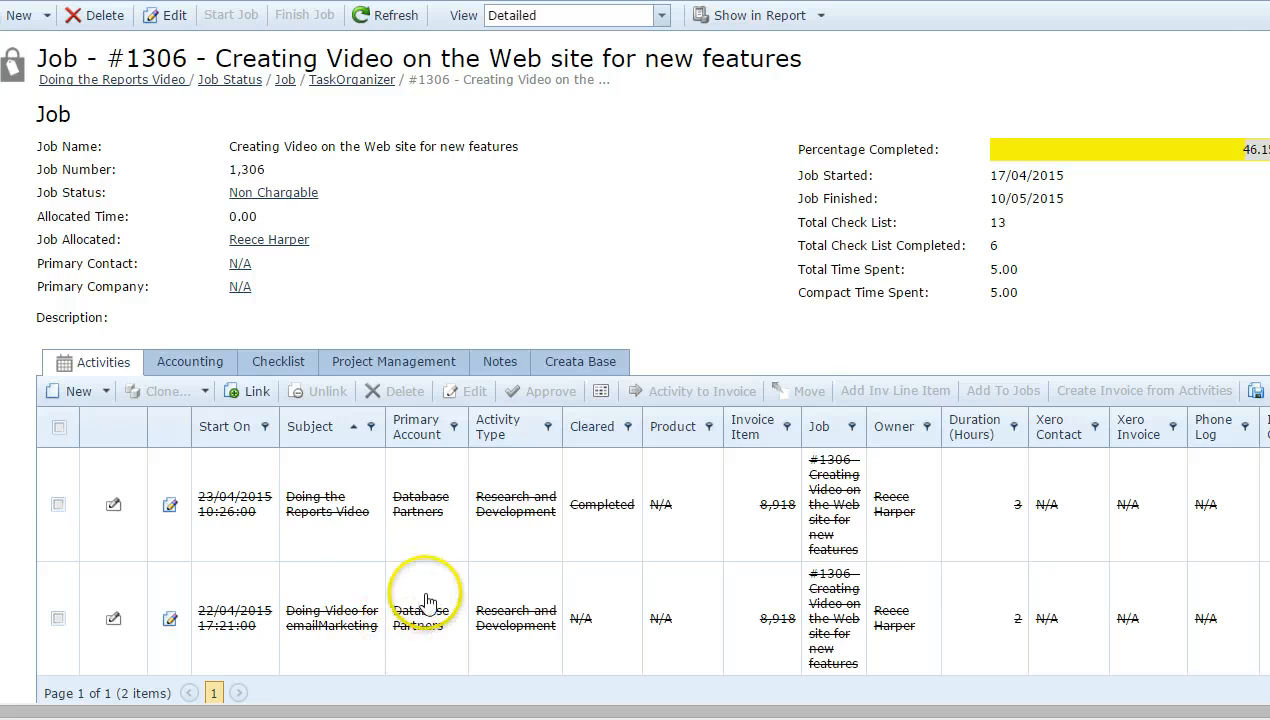
Show the job's accounting details and open its linked invoice to review the items, totals and account.
{"action": "scroll", "coordinate": [357, 612], "scroll_direction": "up", "scroll_amount": 2}
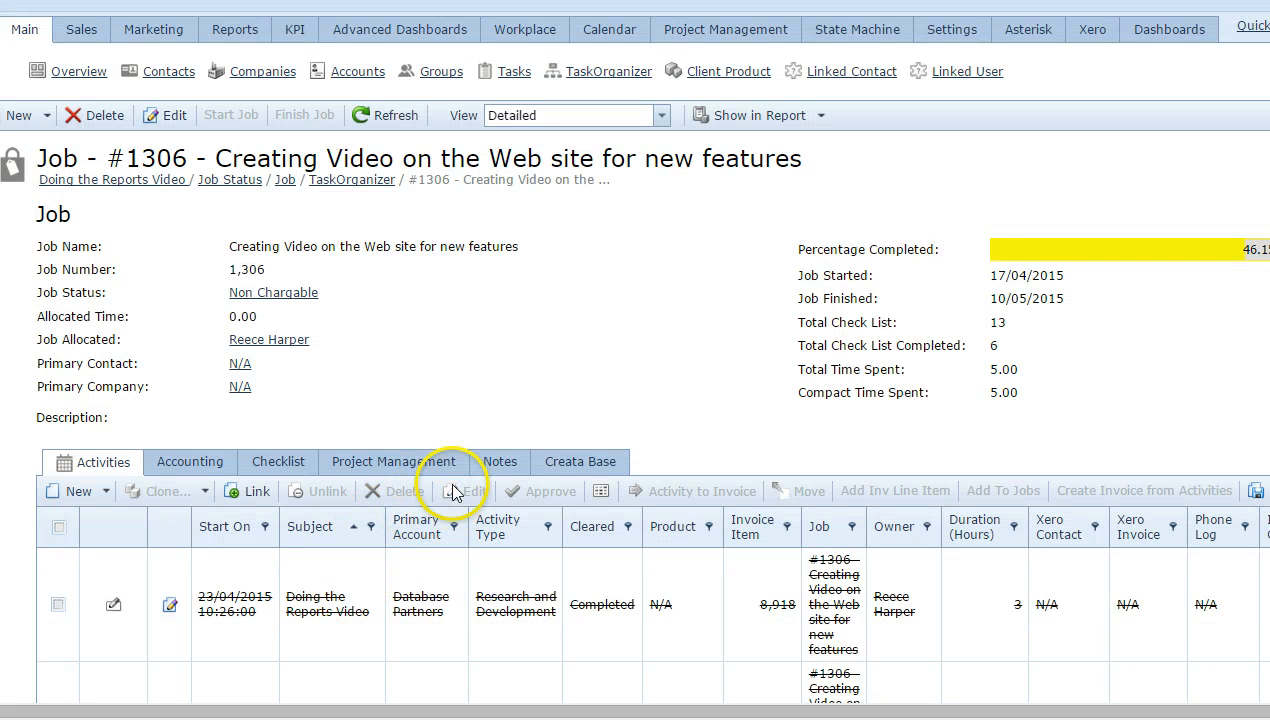
{"action": "left_click", "coordinate": [192, 464]}
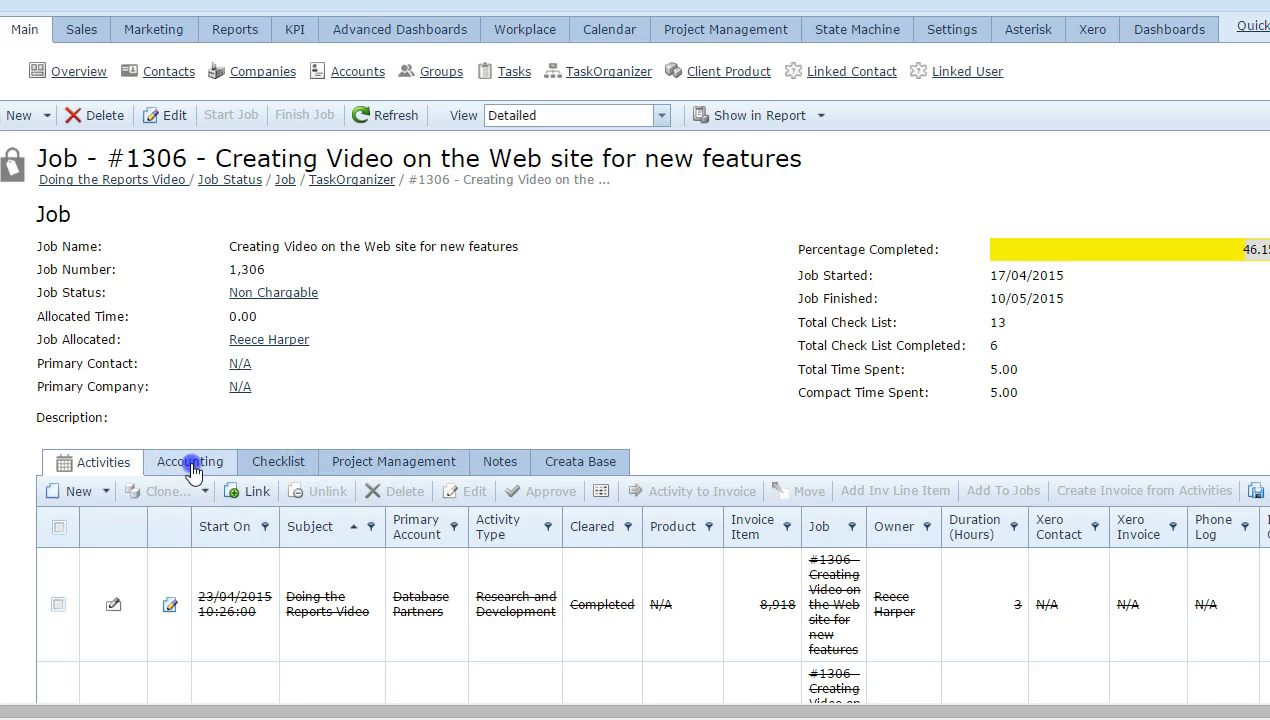
{"action": "scroll", "coordinate": [336, 543], "scroll_direction": "down", "scroll_amount": 1}
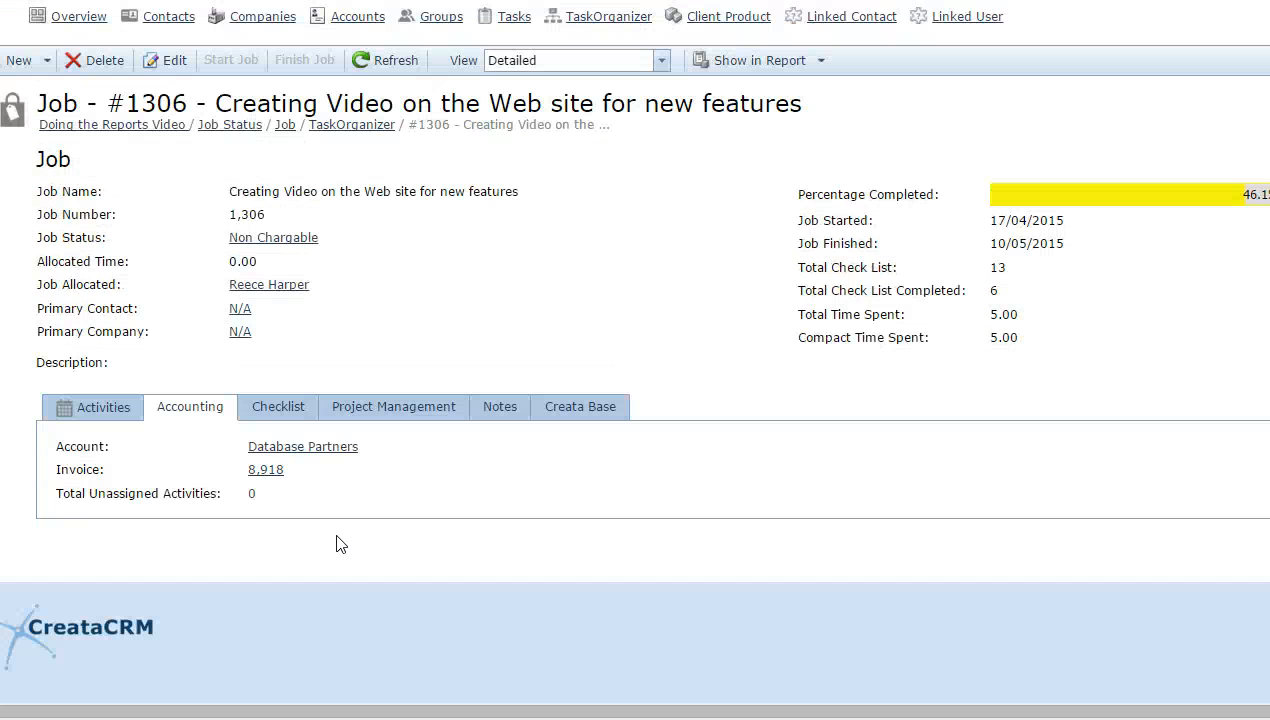
{"action": "left_click", "coordinate": [266, 470]}
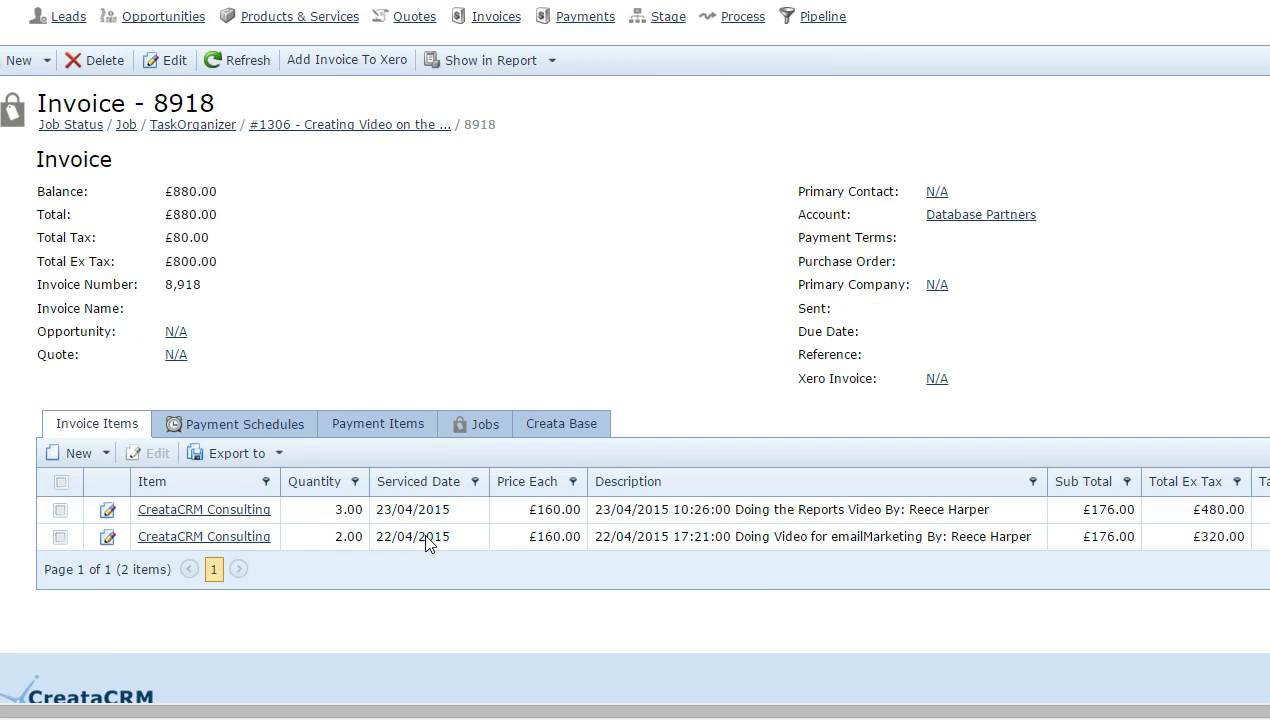
{"action": "scroll", "coordinate": [427, 545], "scroll_direction": "up", "scroll_amount": 1}
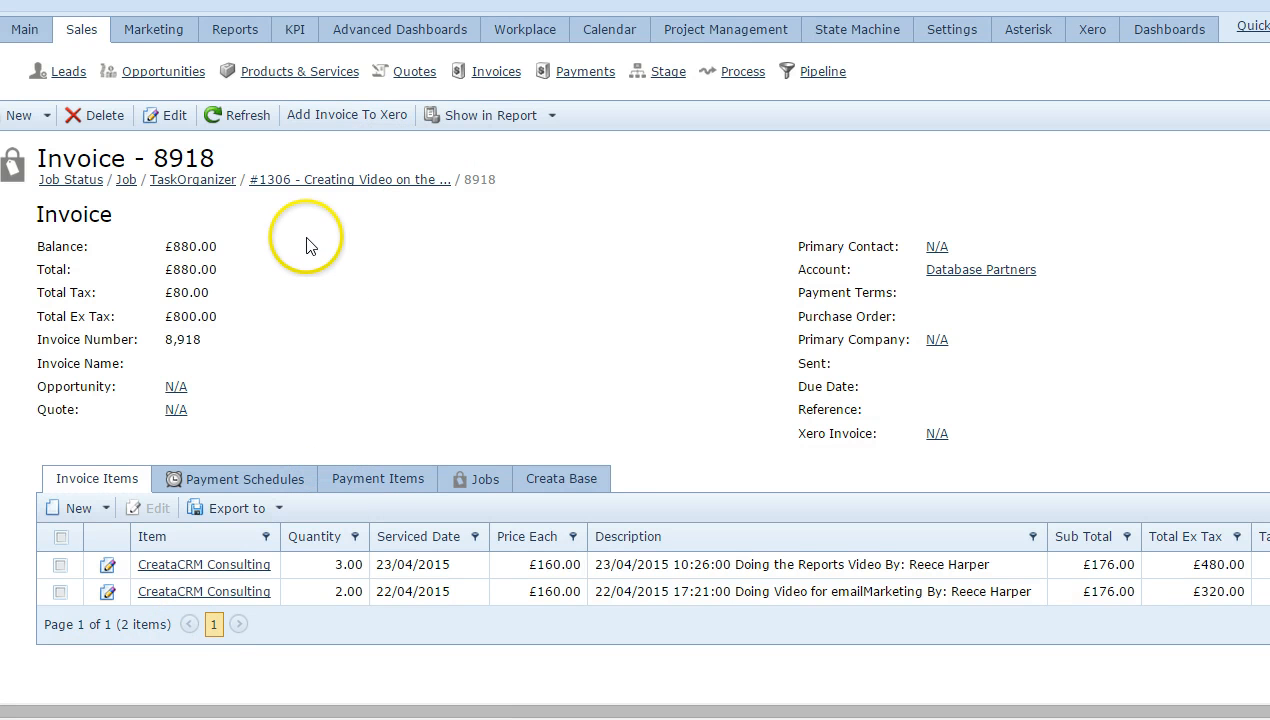
Return to the job record, look up the Job Check List report option and show the job's activities.
{"action": "left_click", "coordinate": [263, 188]}
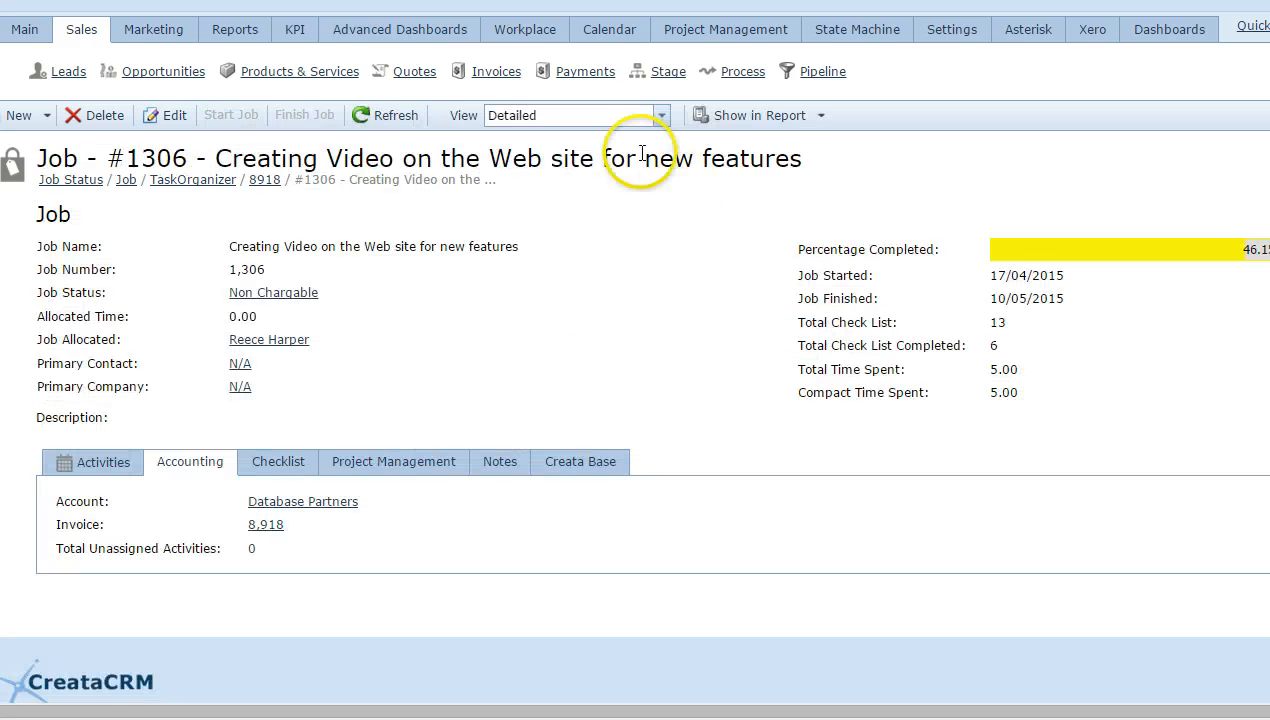
{"action": "left_click", "coordinate": [823, 117]}
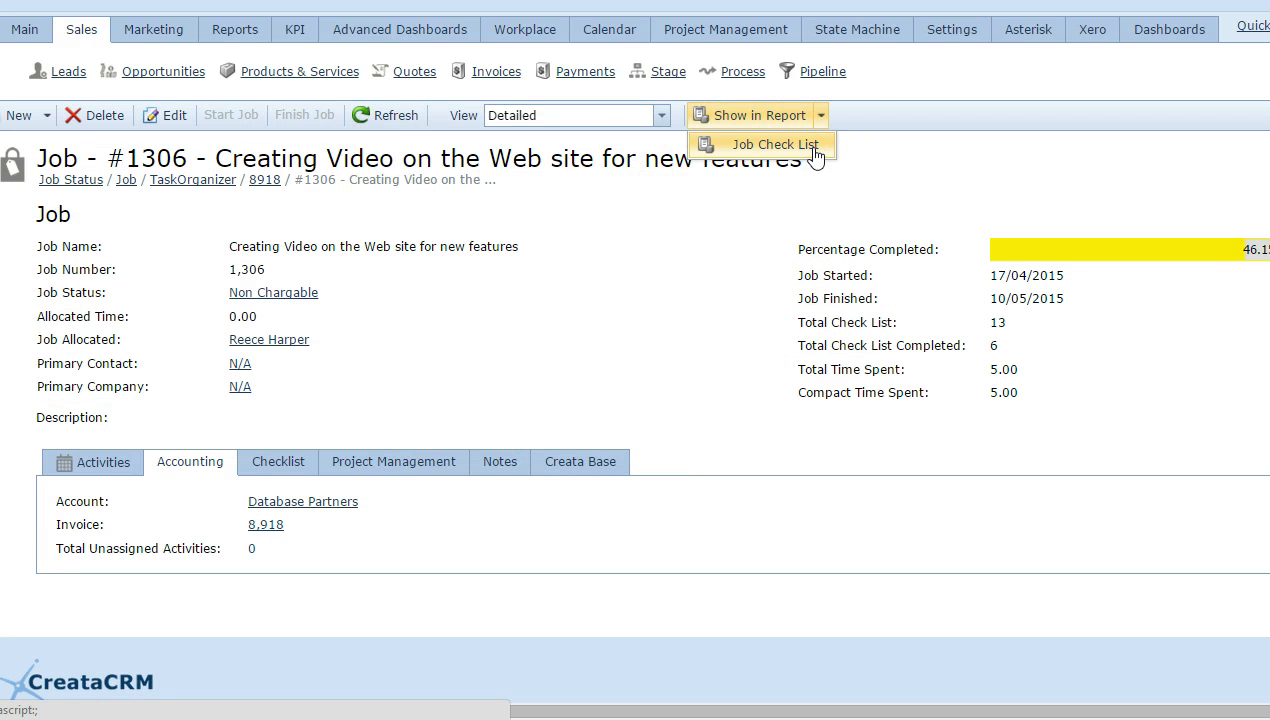
{"action": "left_click", "coordinate": [775, 145]}
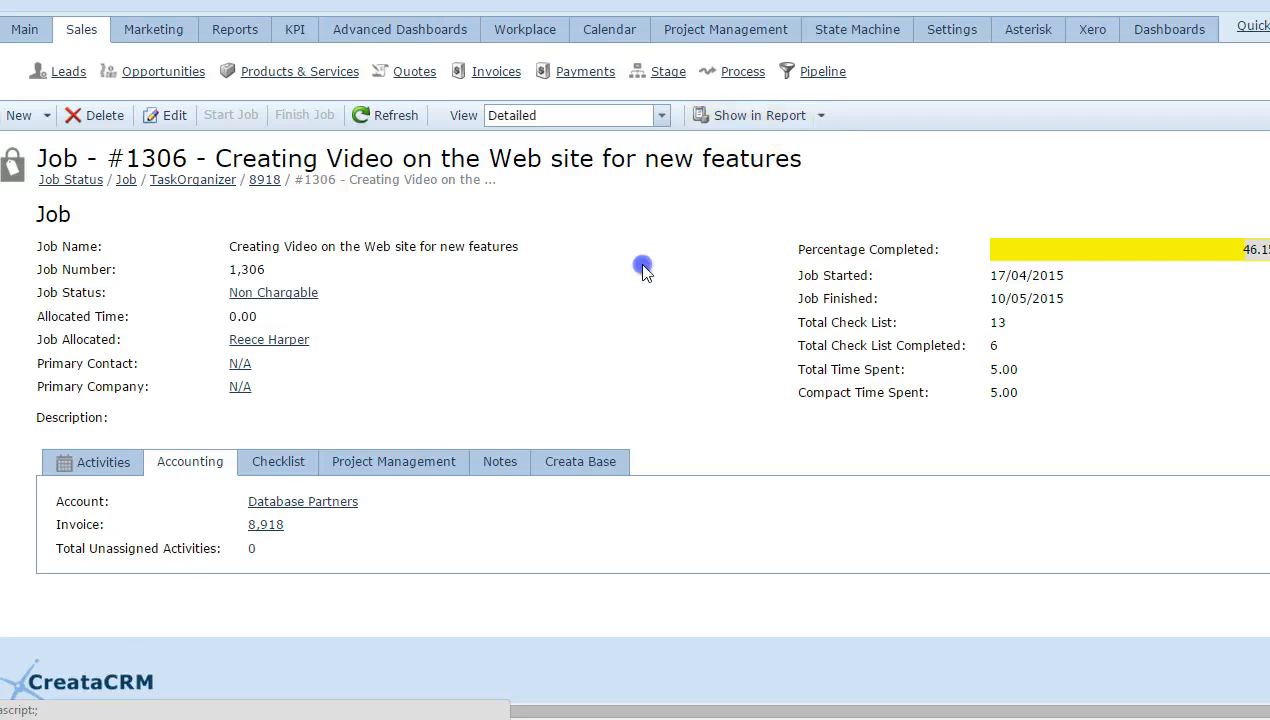
{"action": "left_click", "coordinate": [113, 462]}
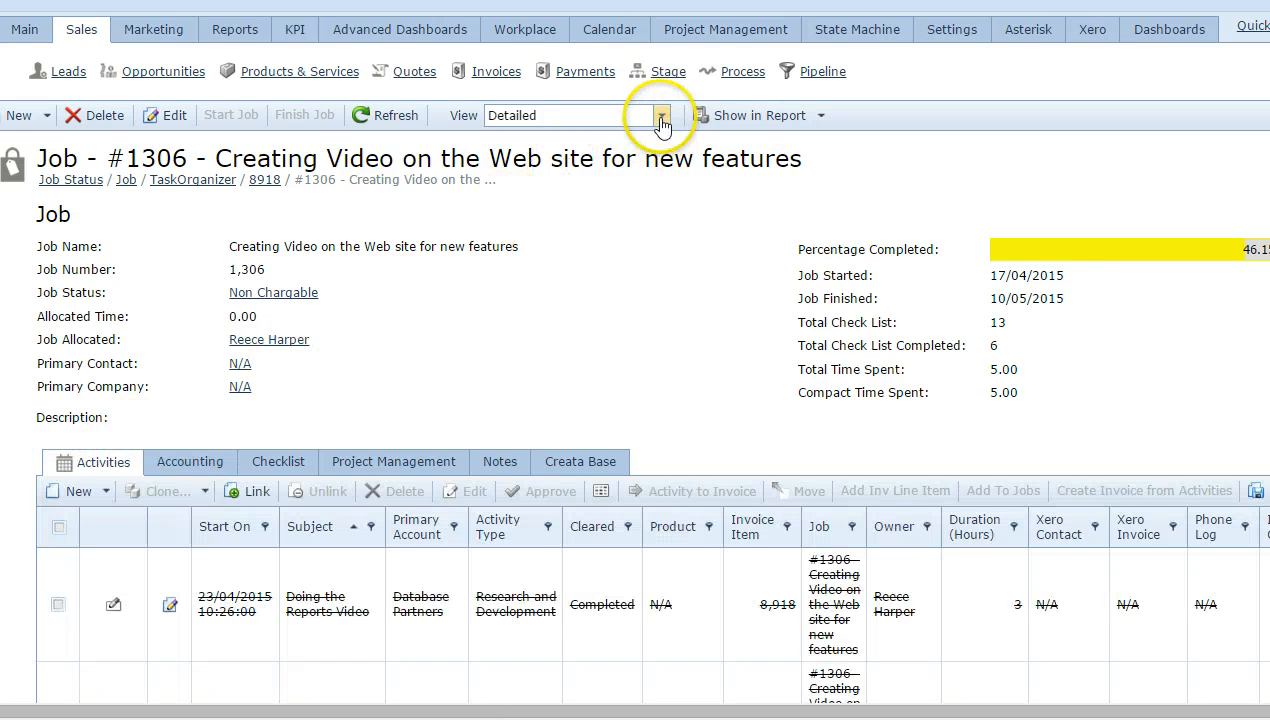
Display the job's tasks in the Gantt view and select Vdieo on Sales process to examine its link to task 3.
{"action": "left_click", "coordinate": [660, 116]}
{"action": "left_click", "coordinate": [613, 158]}
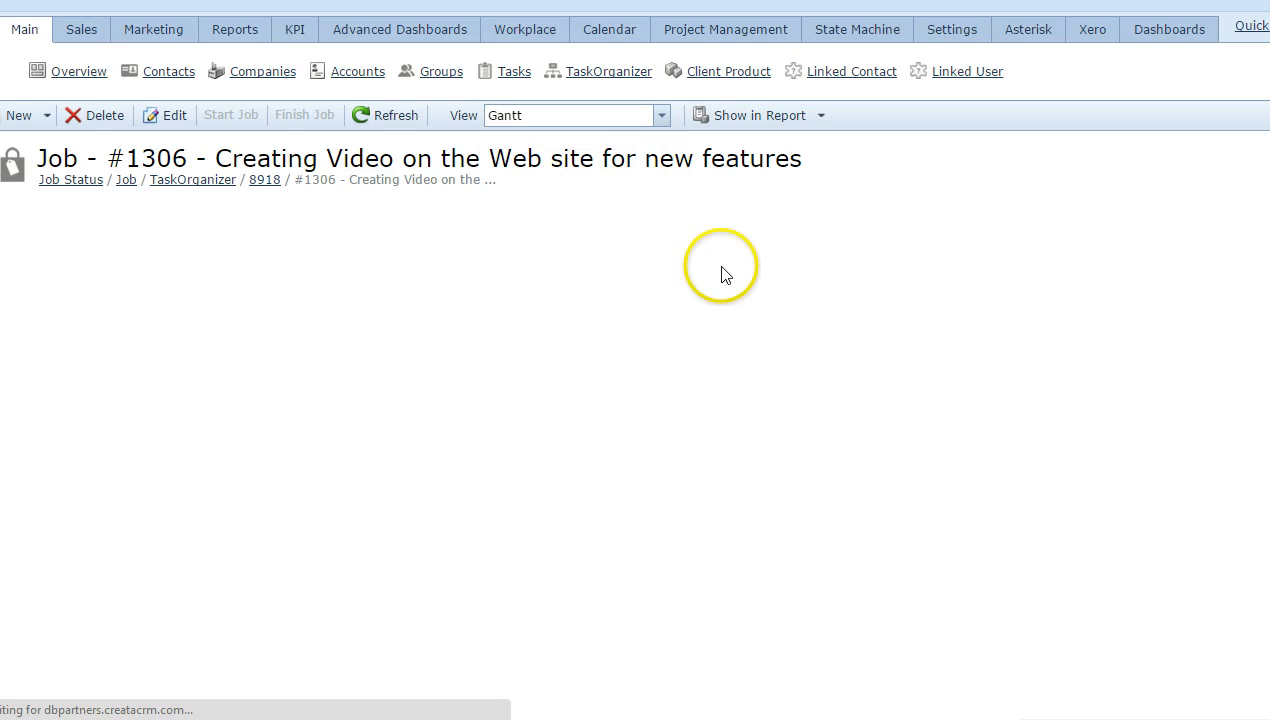
{"action": "scroll", "coordinate": [737, 280], "scroll_direction": "down", "scroll_amount": 1}
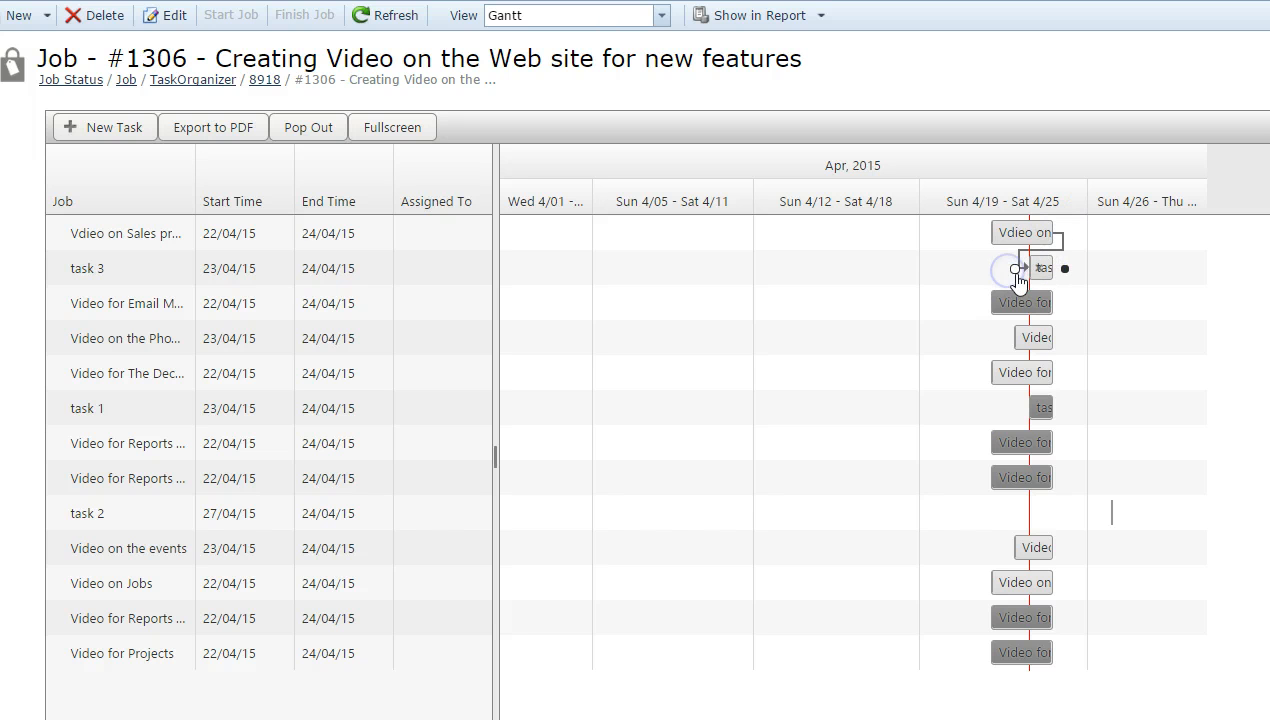
{"action": "left_click", "coordinate": [472, 233]}
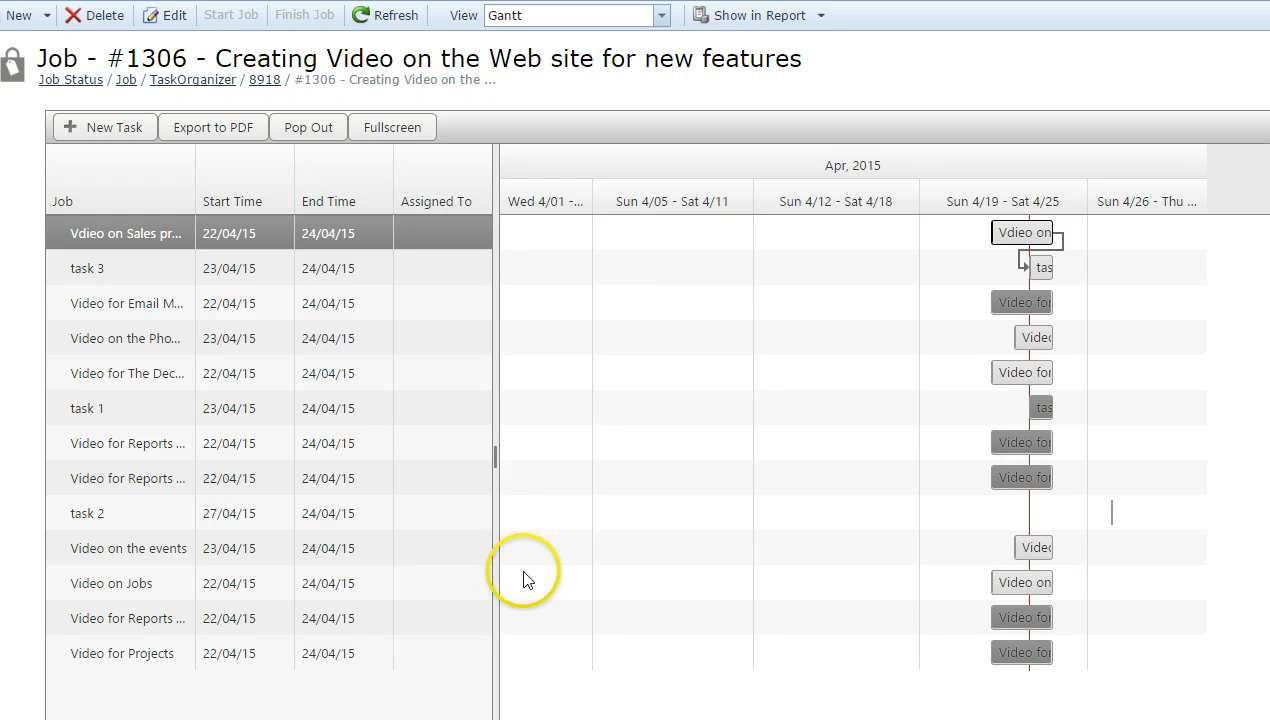
Switch the job back to the Detailed view and review its summary and activities.
{"action": "scroll", "coordinate": [558, 640], "scroll_direction": "up", "scroll_amount": 1}
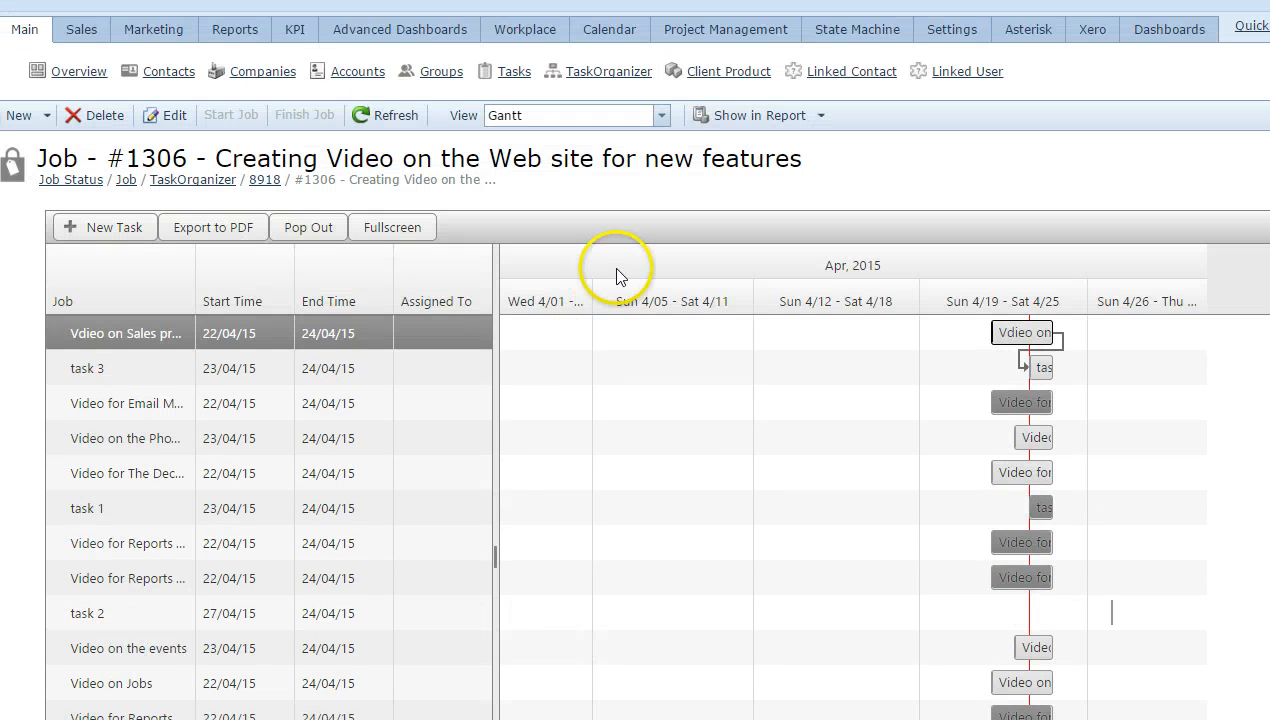
{"action": "left_click", "coordinate": [659, 115]}
{"action": "left_click", "coordinate": [600, 139]}
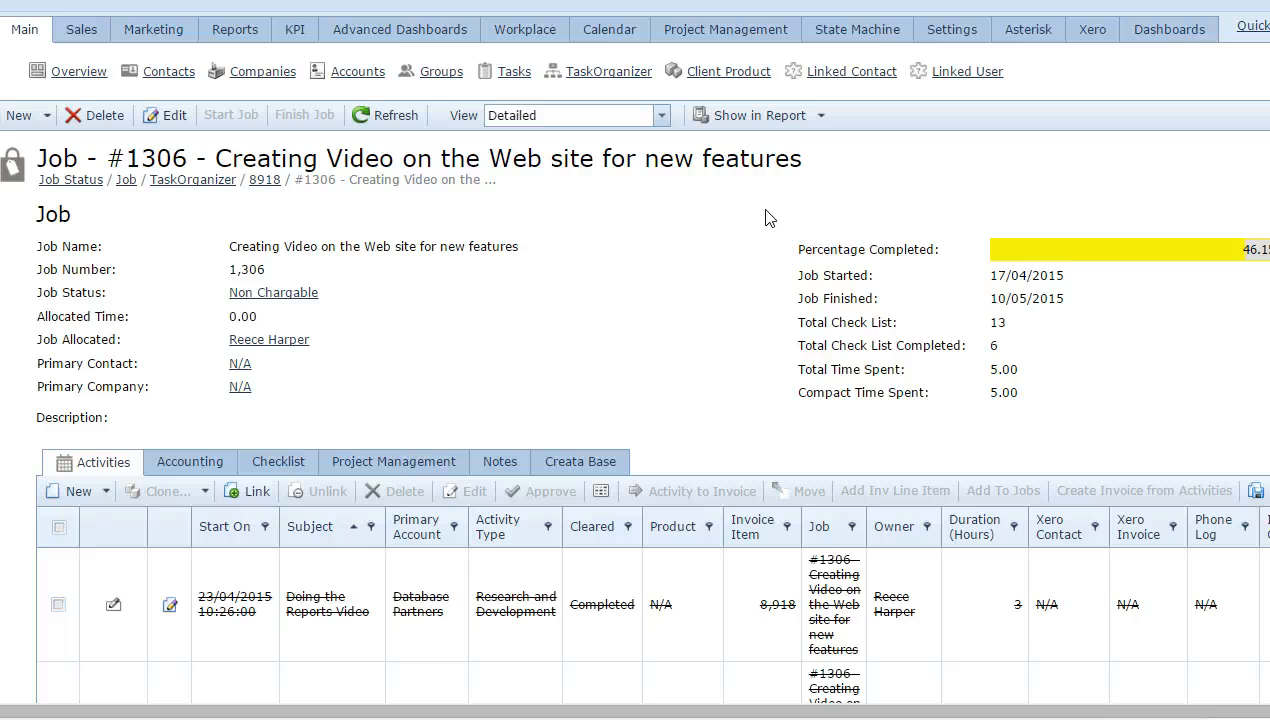
{"action": "scroll", "coordinate": [769, 218], "scroll_direction": "down", "scroll_amount": 1}
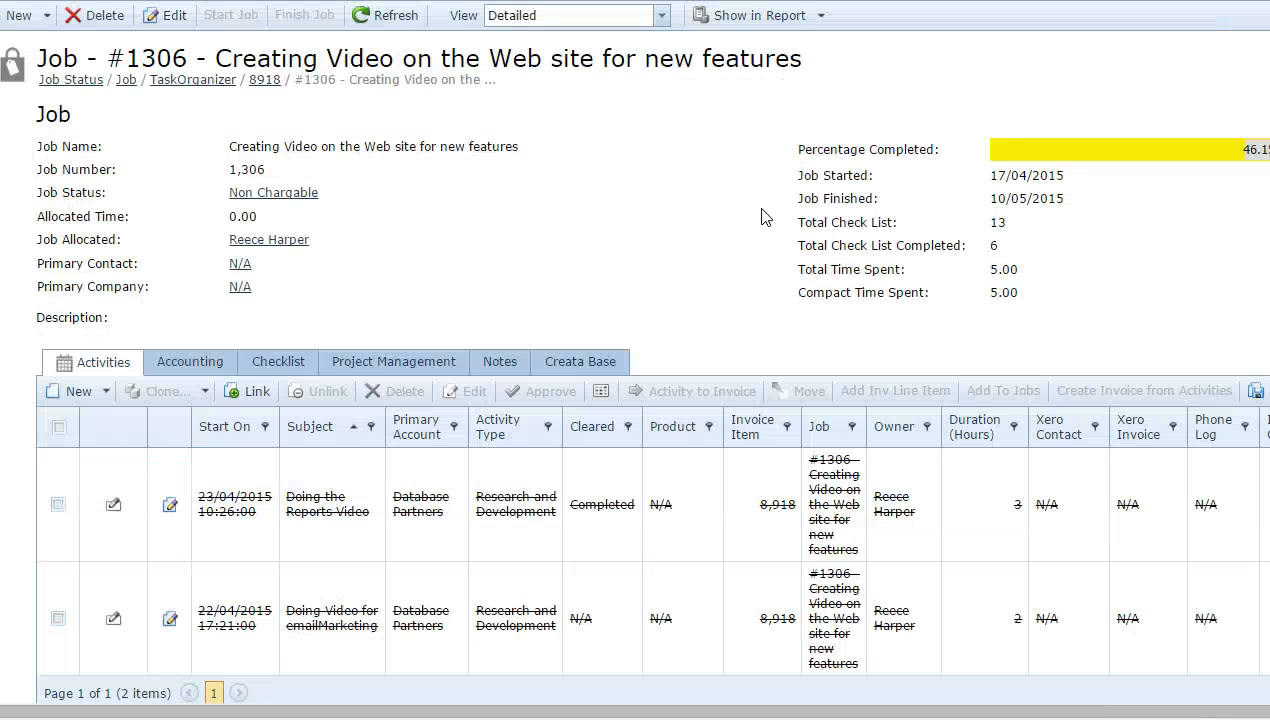
{"action": "left_click", "coordinate": [762, 213]}
{"action": "left_click", "coordinate": [652, 290]}
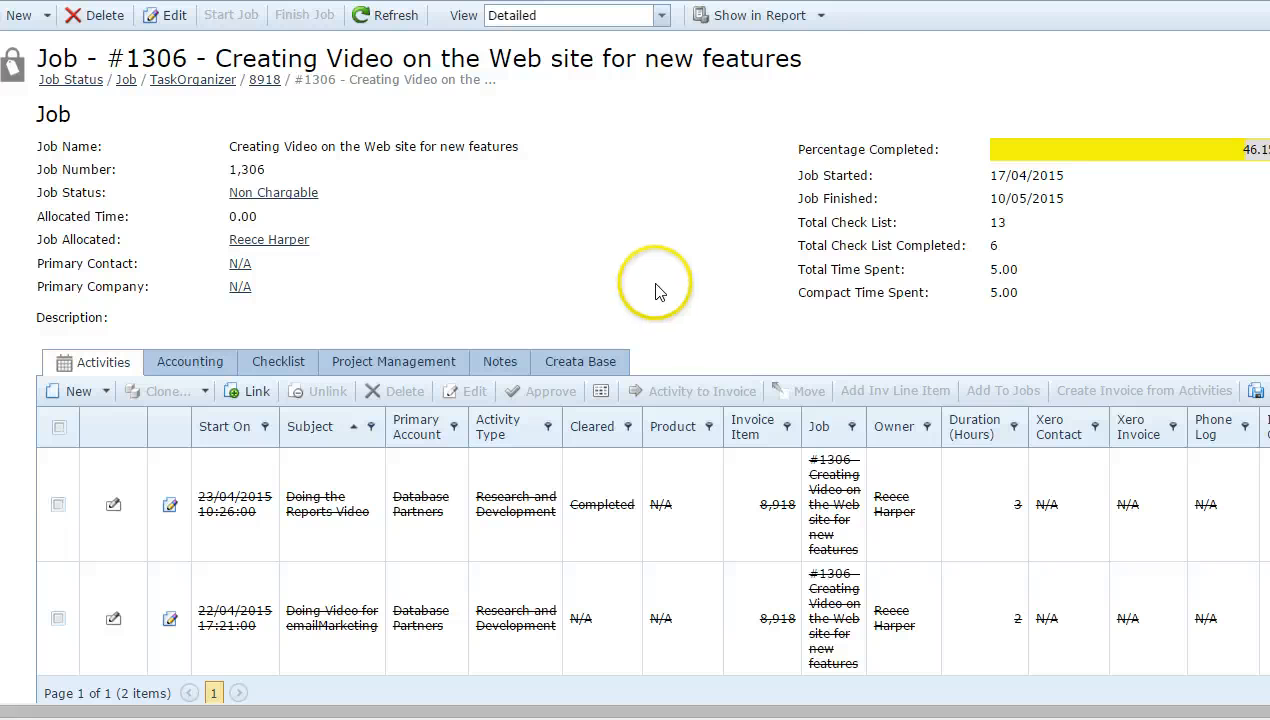